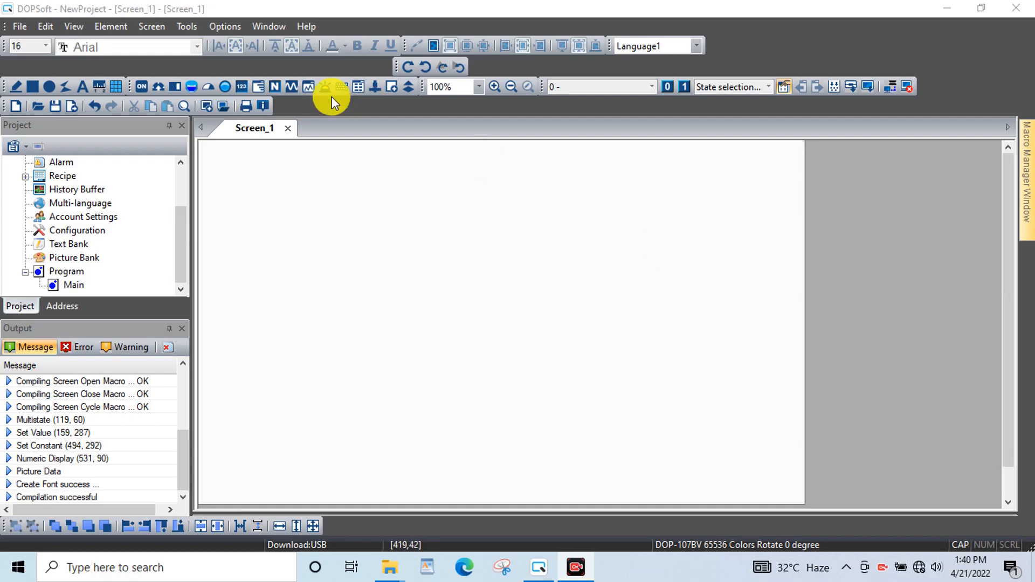
Draw an Increment button about 166 by 104 pixels in the upper-left area of Screen_1.
click(113, 28)
mouse_move(124, 42)
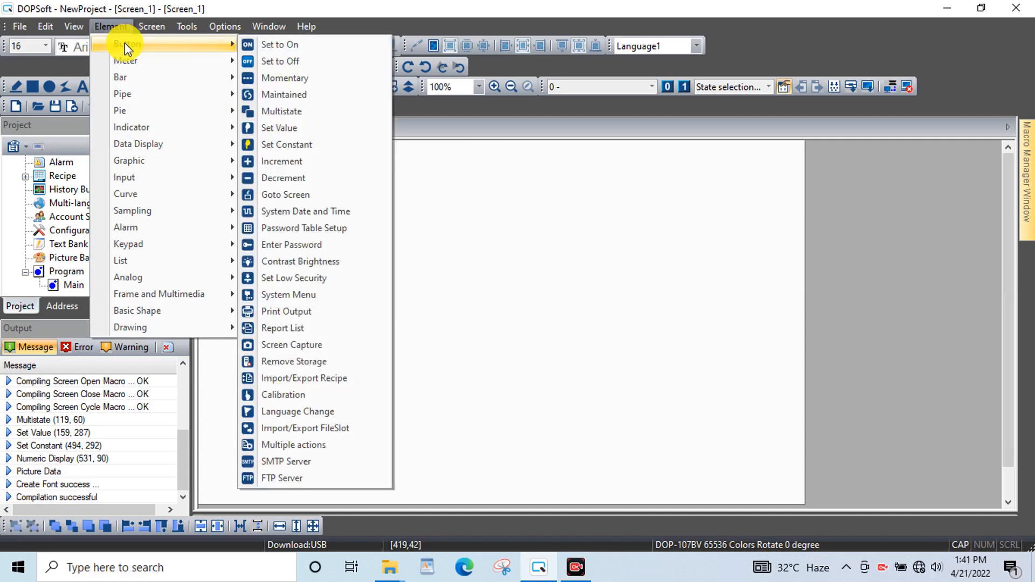
click(306, 158)
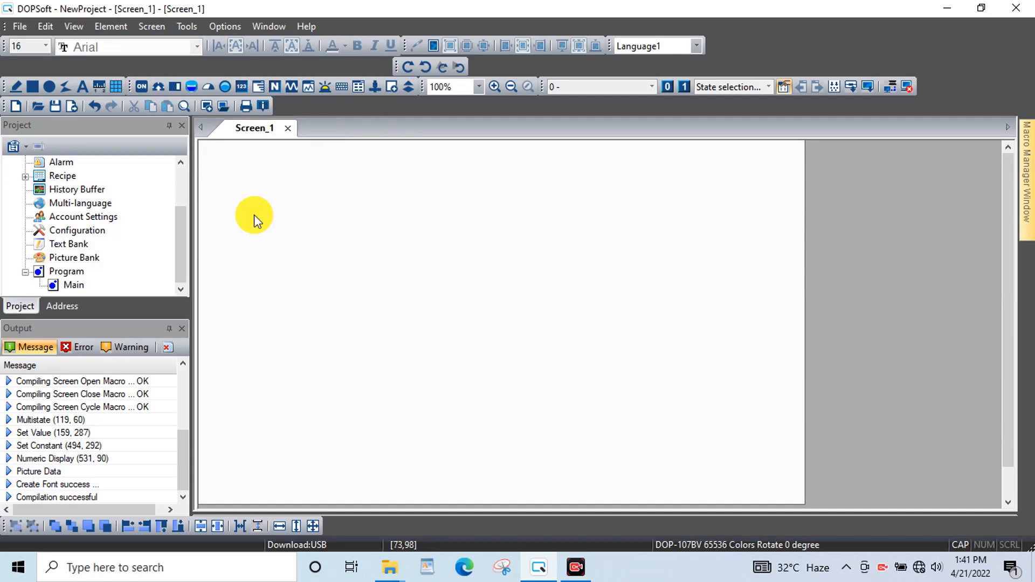
drag(254, 215, 380, 294)
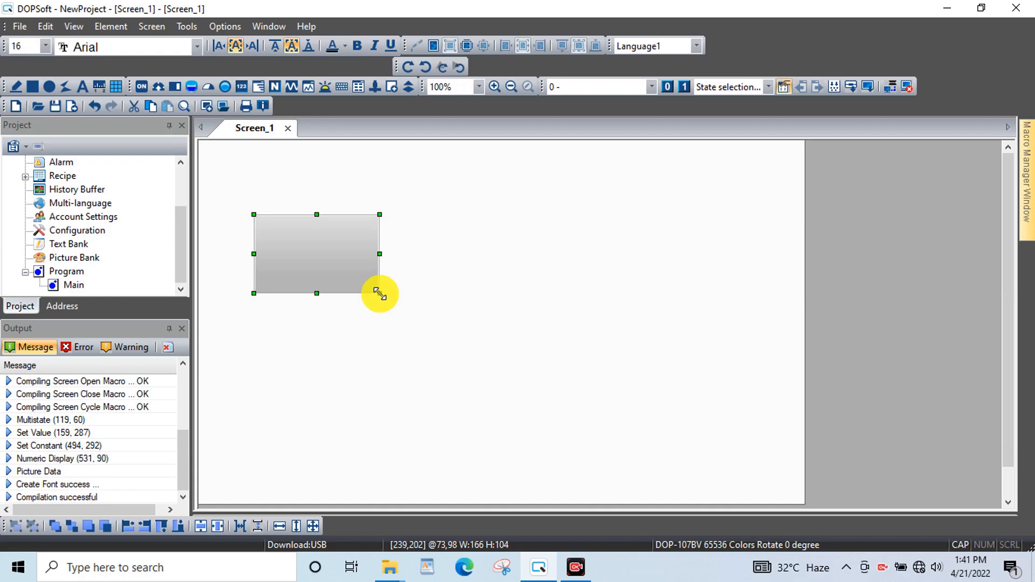
Set the Increment button's write address to device word D20 on Link1.
double_click(323, 254)
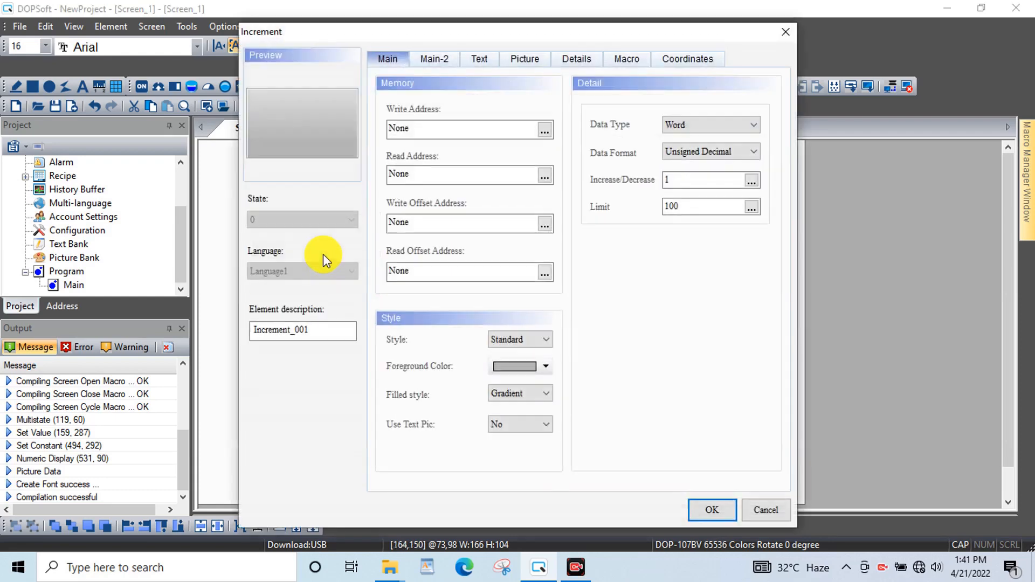
click(546, 131)
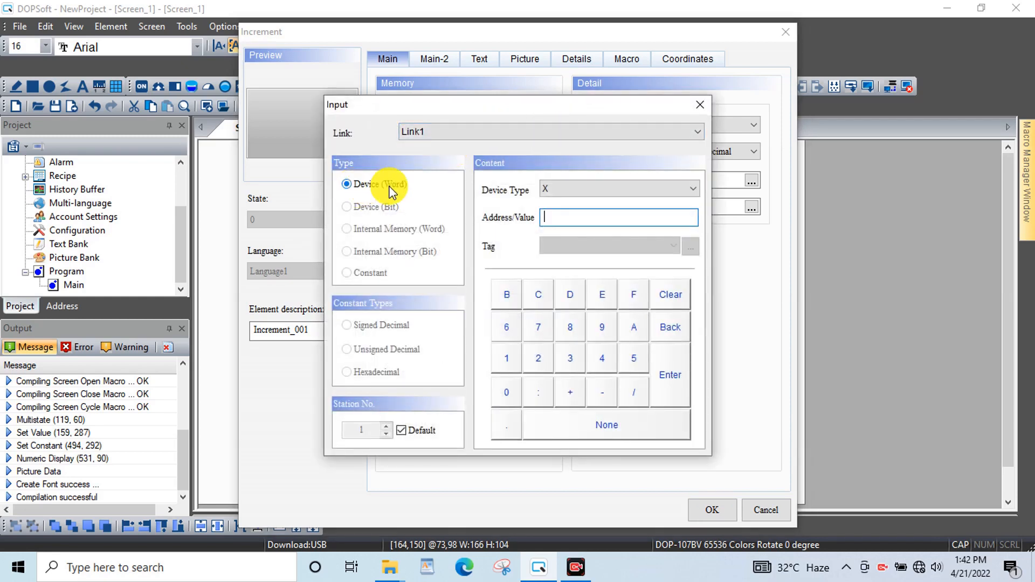
click(635, 191)
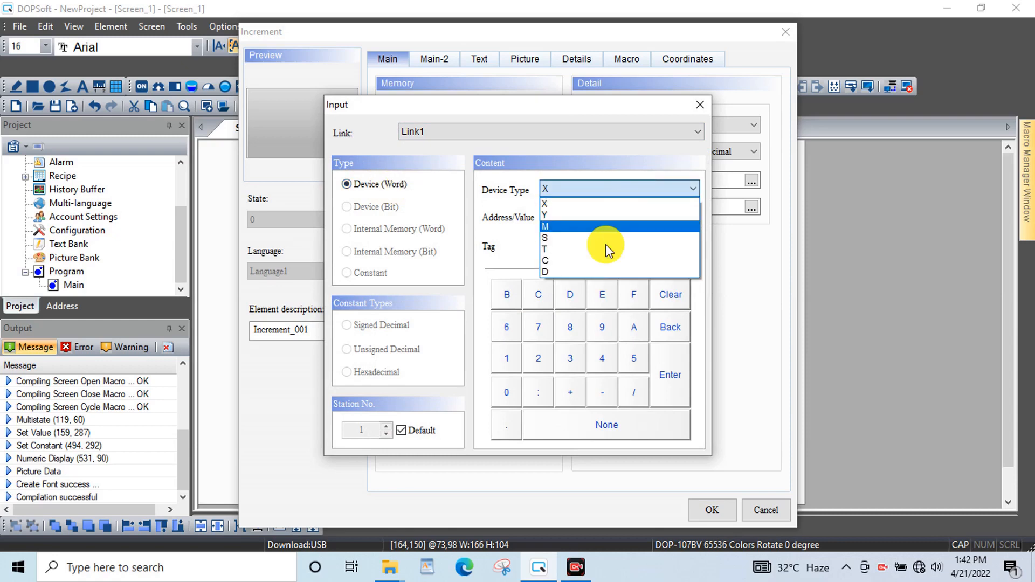
click(599, 273)
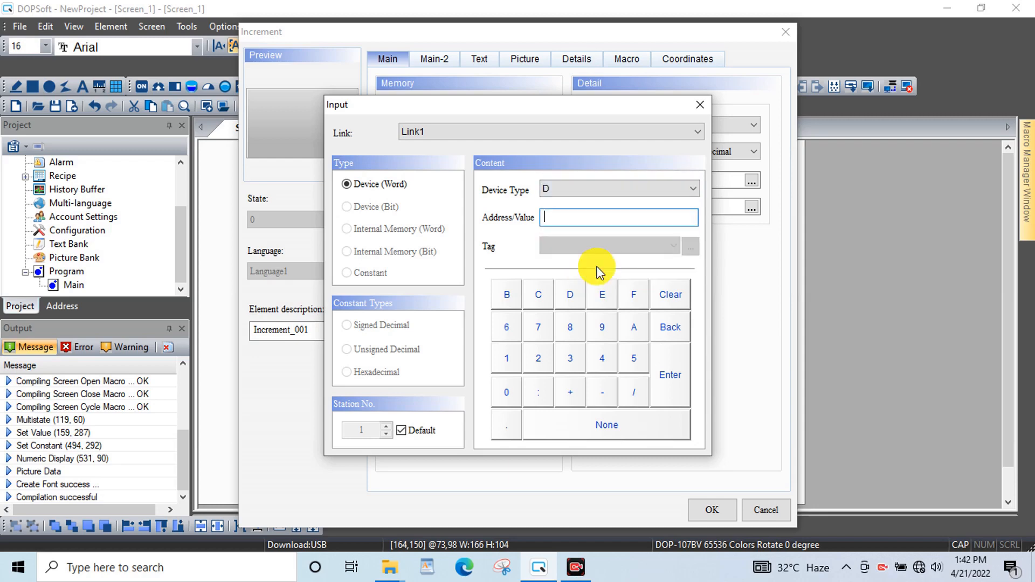
click(541, 356)
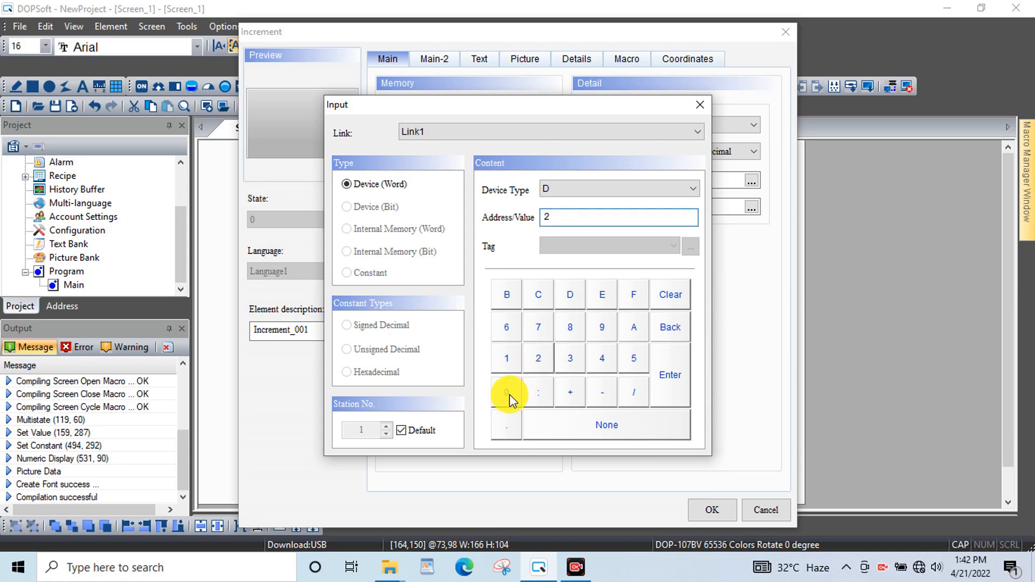
click(511, 397)
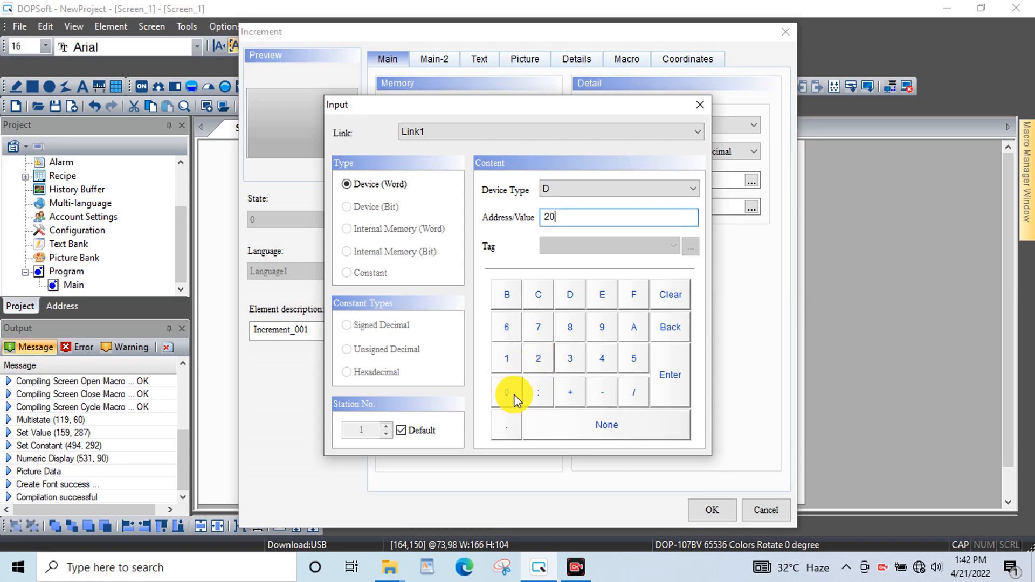
click(677, 374)
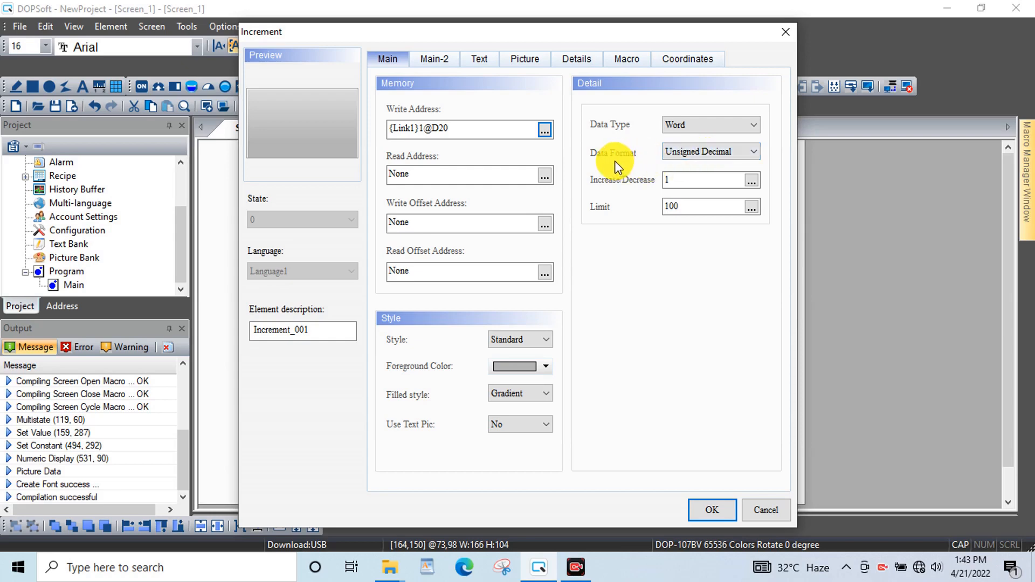
click(684, 152)
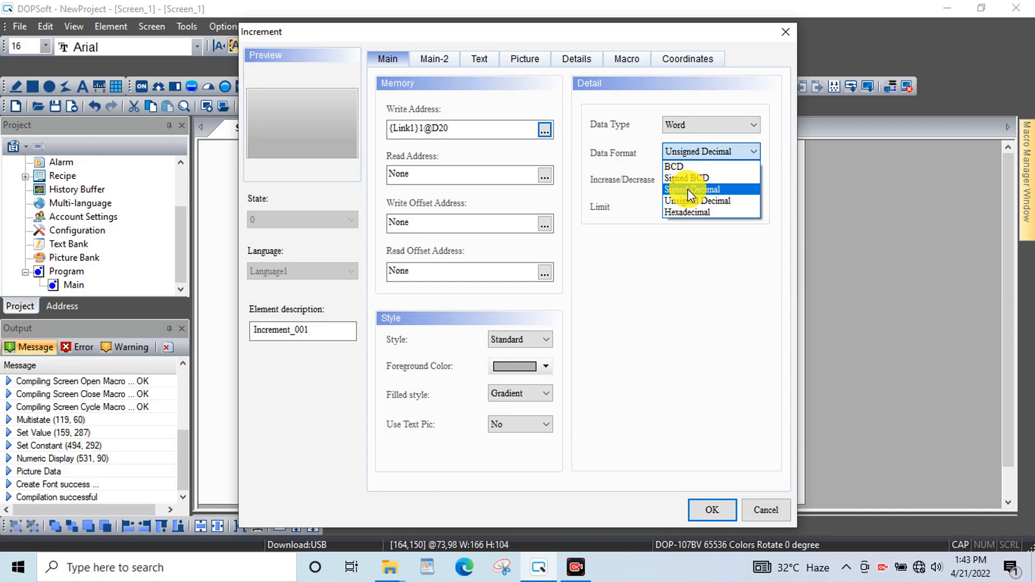
click(746, 295)
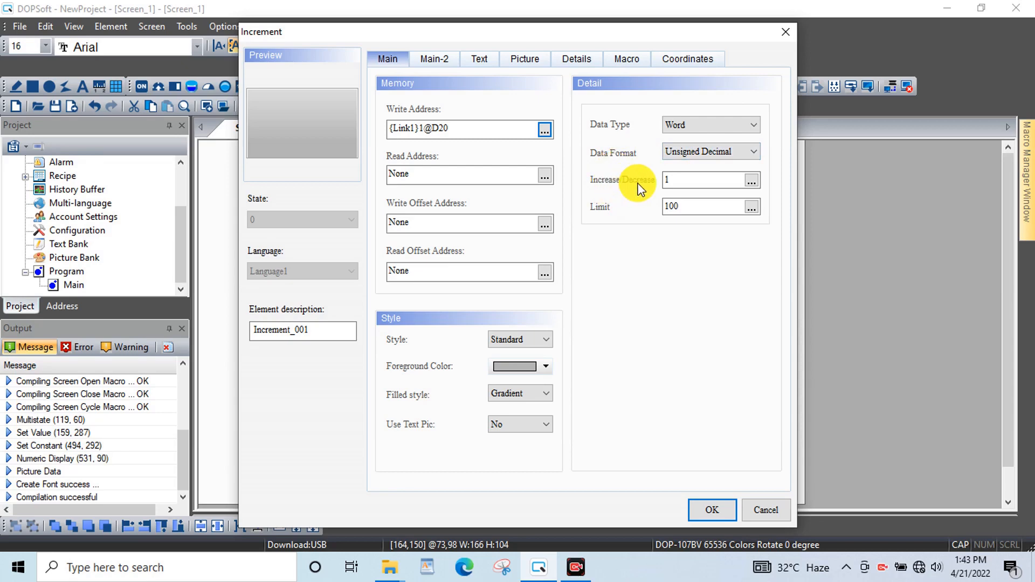
click(688, 186)
key(BackSpace)
text(1)
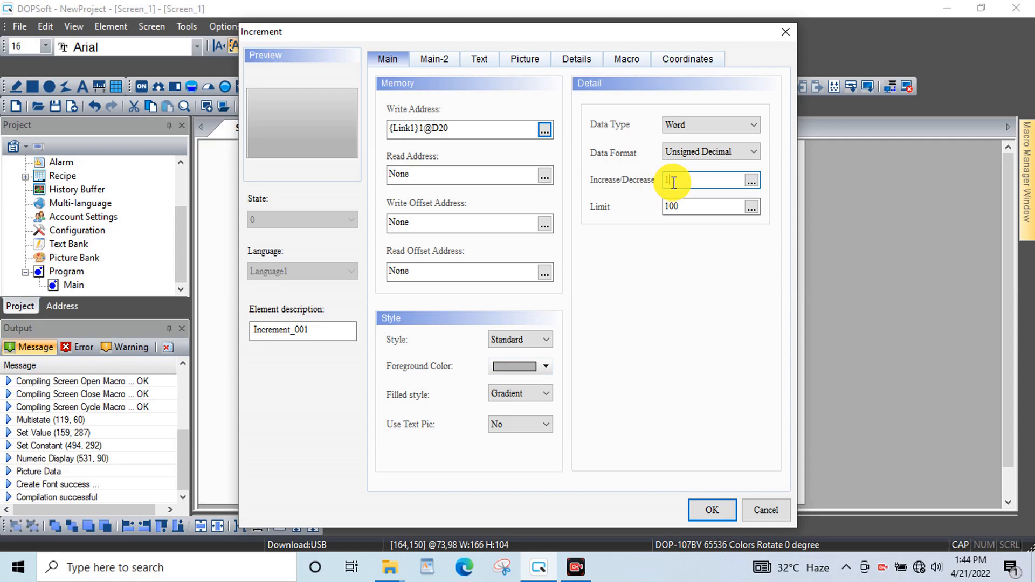
Set the Increment button's limit to 65535 and its increase/decrease value to 10.
click(685, 210)
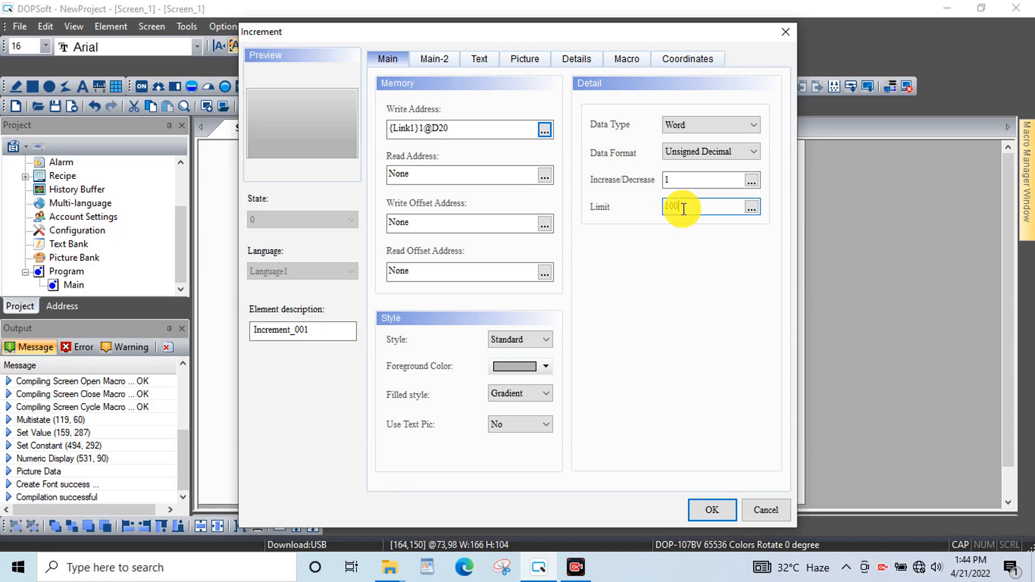
key(BackSpace)
text(65535)
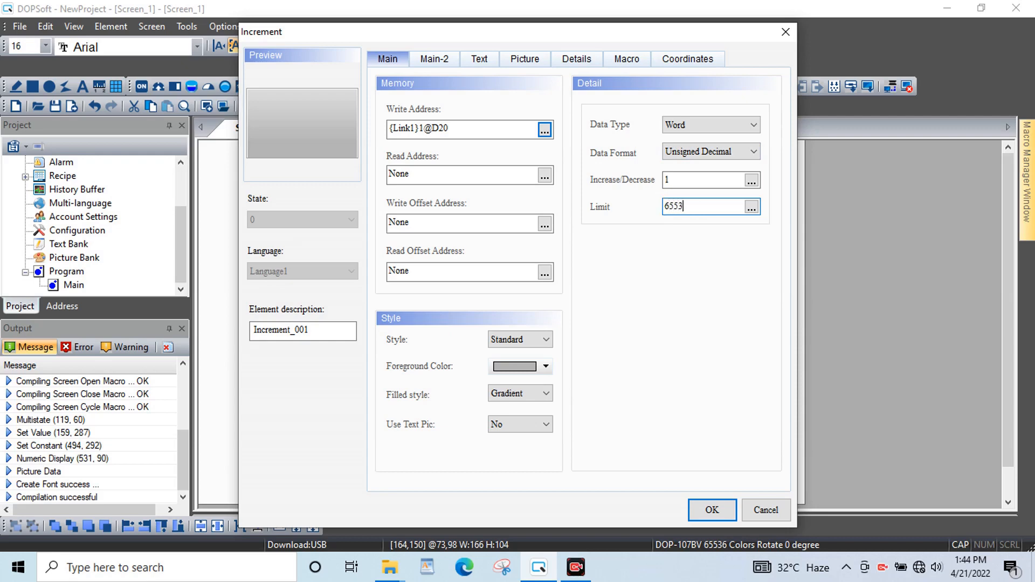
click(667, 213)
click(671, 178)
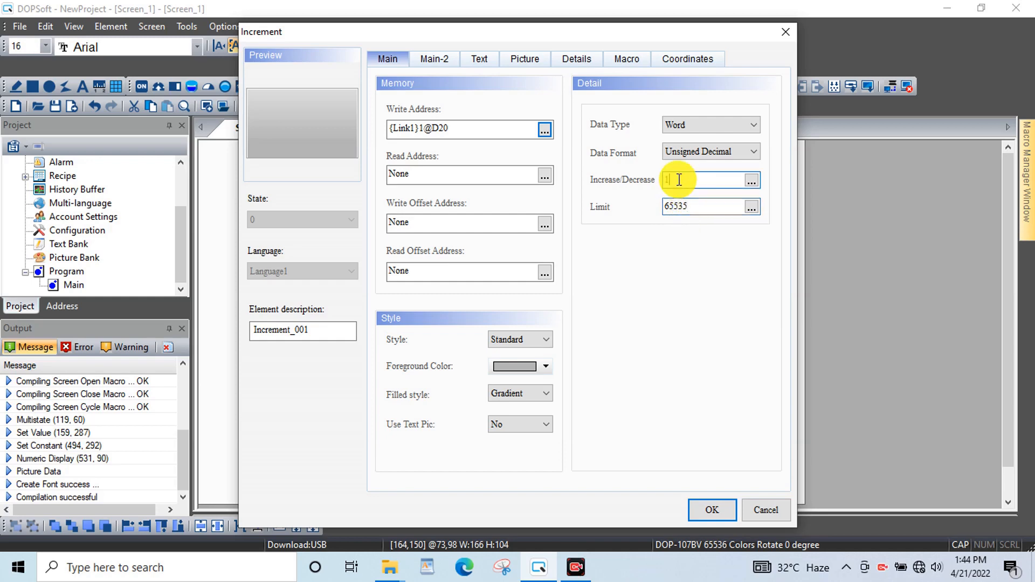
text(0)
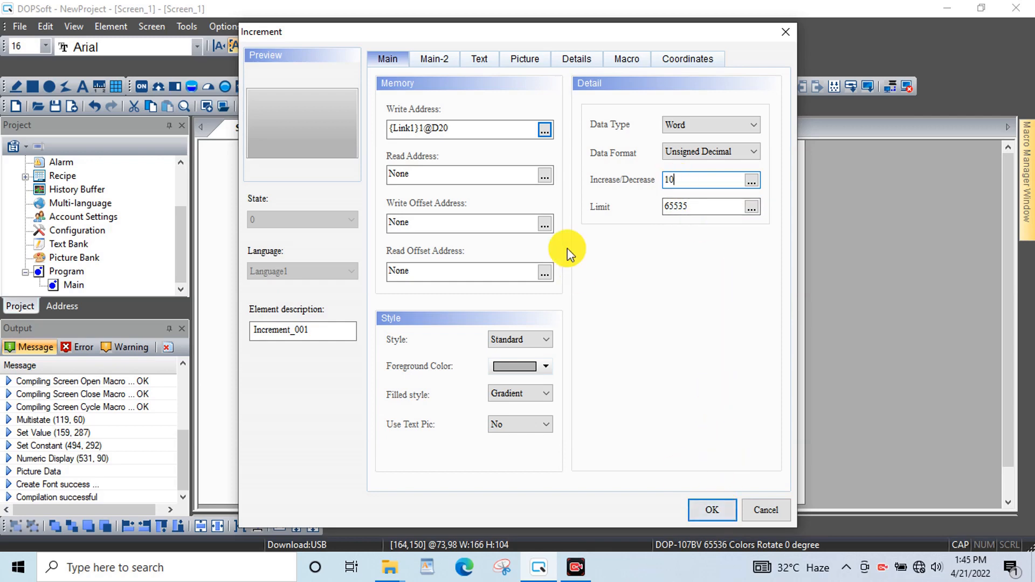
Assign the green up-arrow picture 21.emf from the $VectorDirection.pib picture bank to the Increment button.
click(524, 69)
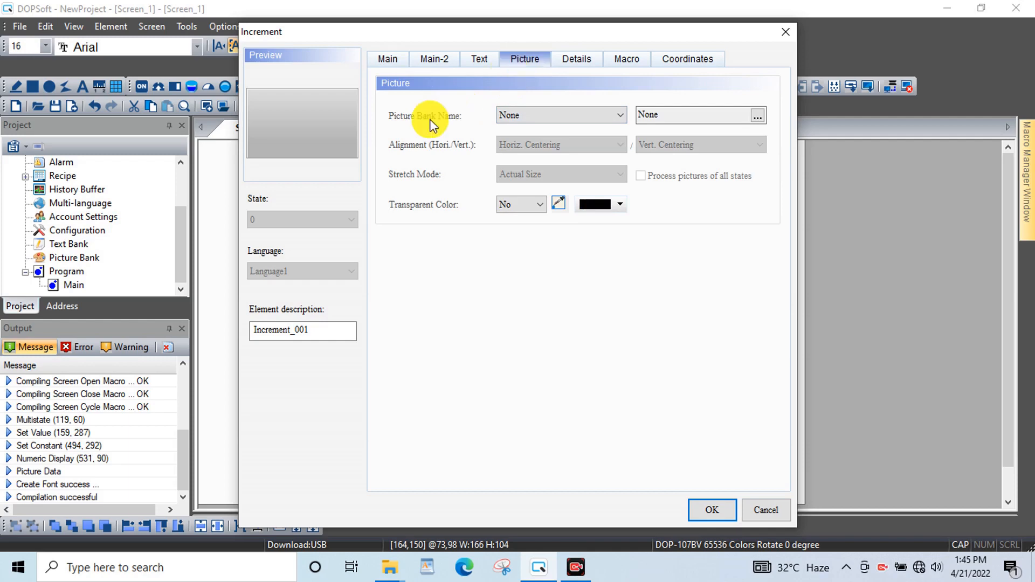
click(567, 121)
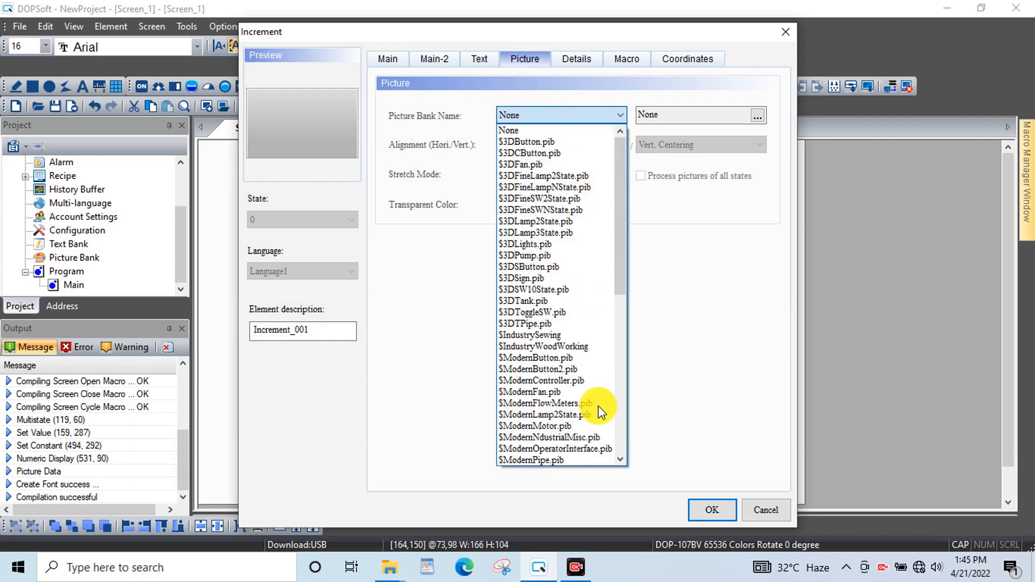
click(620, 461)
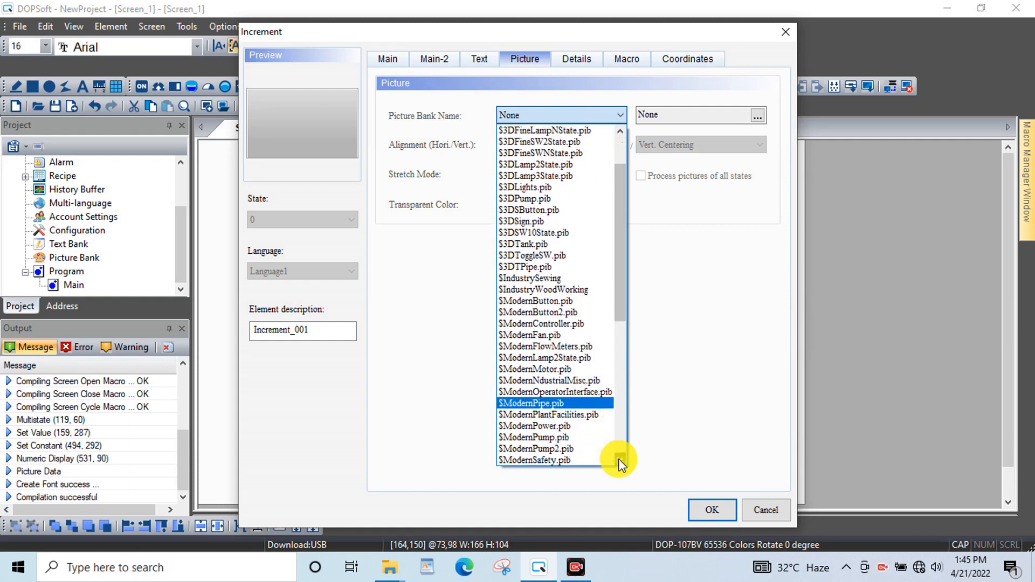
scroll(620, 460, down, 7)
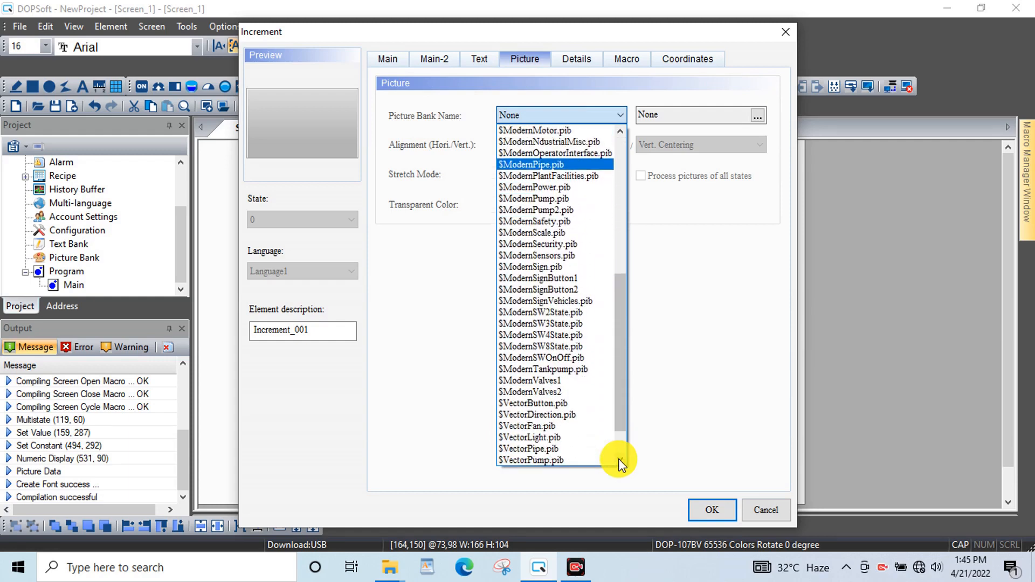
click(561, 415)
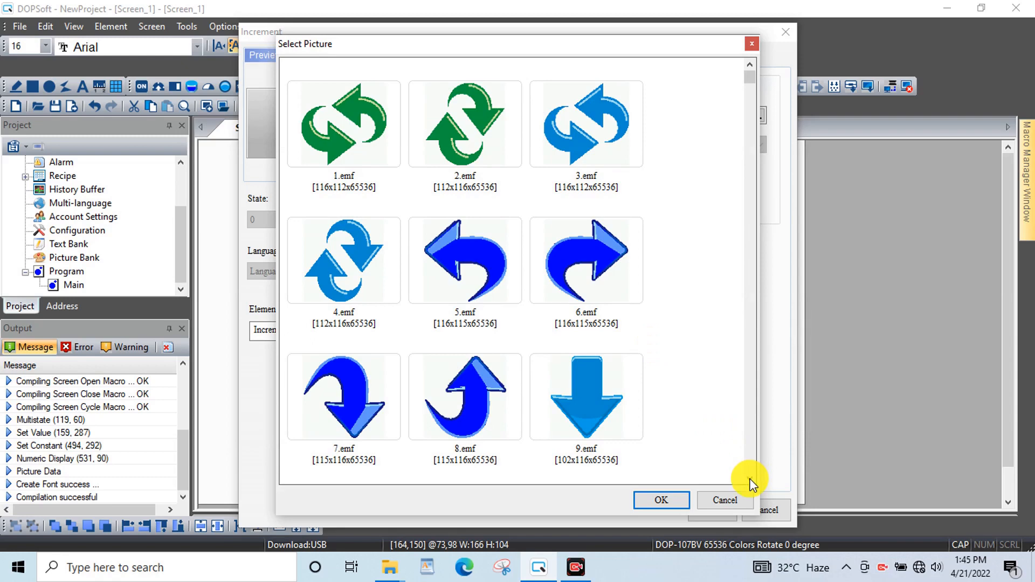
scroll(753, 477, down, 10)
scroll(749, 478, down, 4)
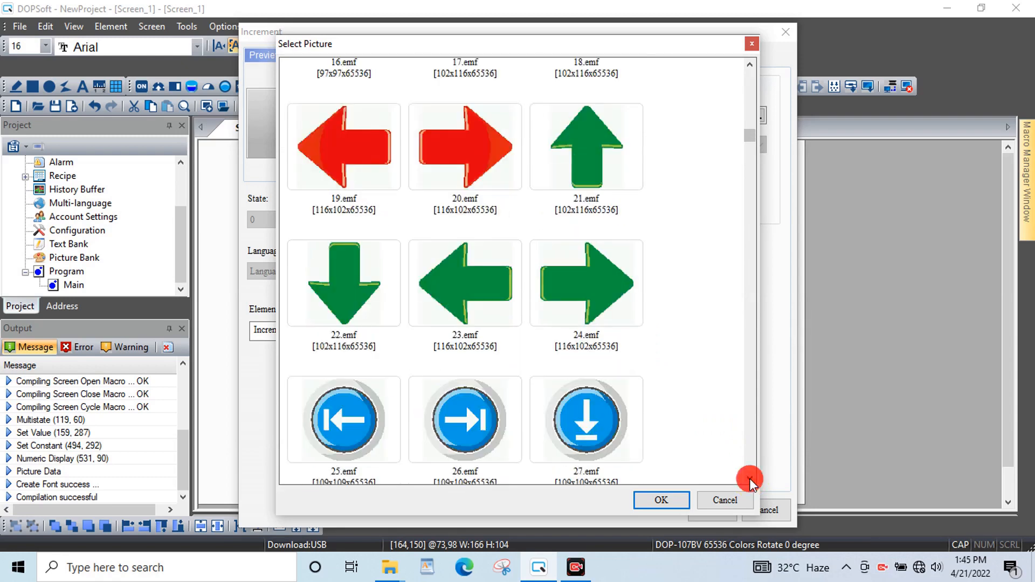
click(590, 166)
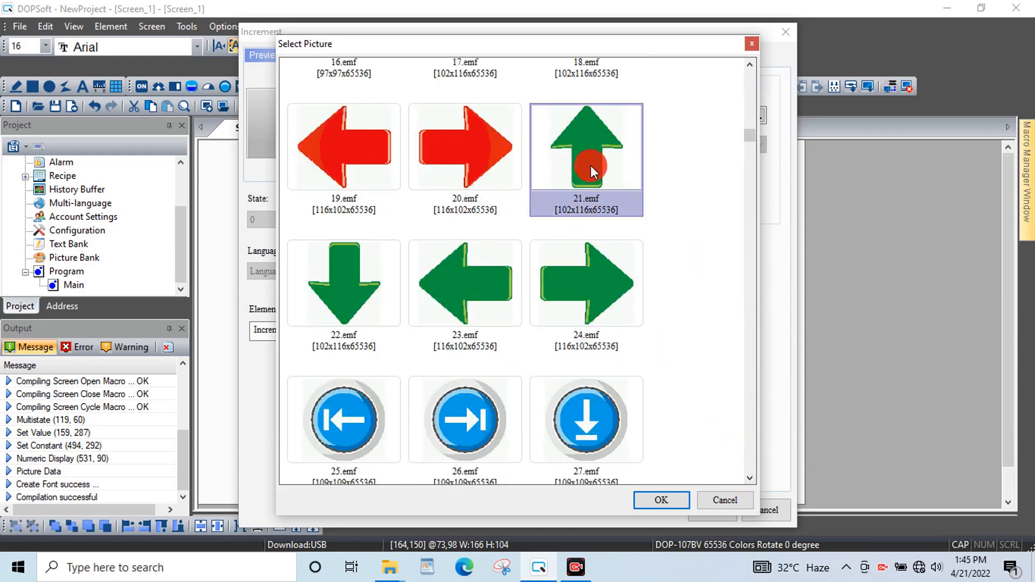
click(663, 501)
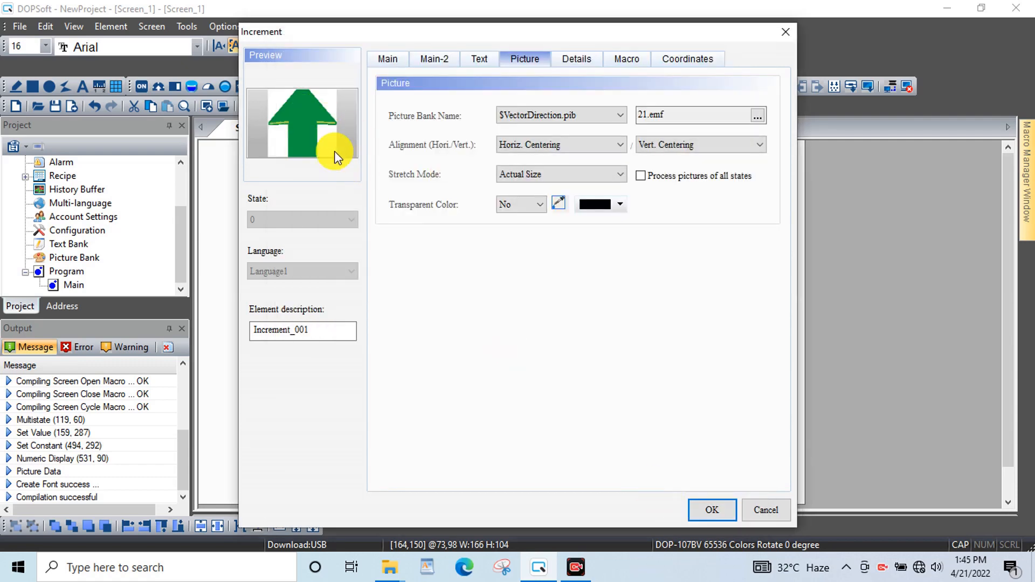
Set the arrow picture's stretch mode to Stretch All and apply the Increment button's settings.
click(617, 171)
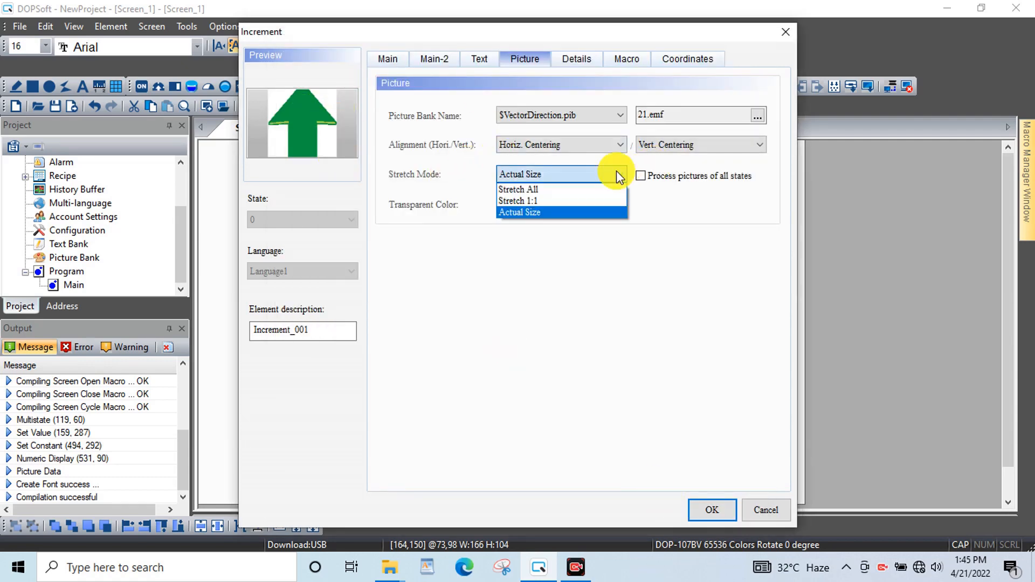
click(591, 189)
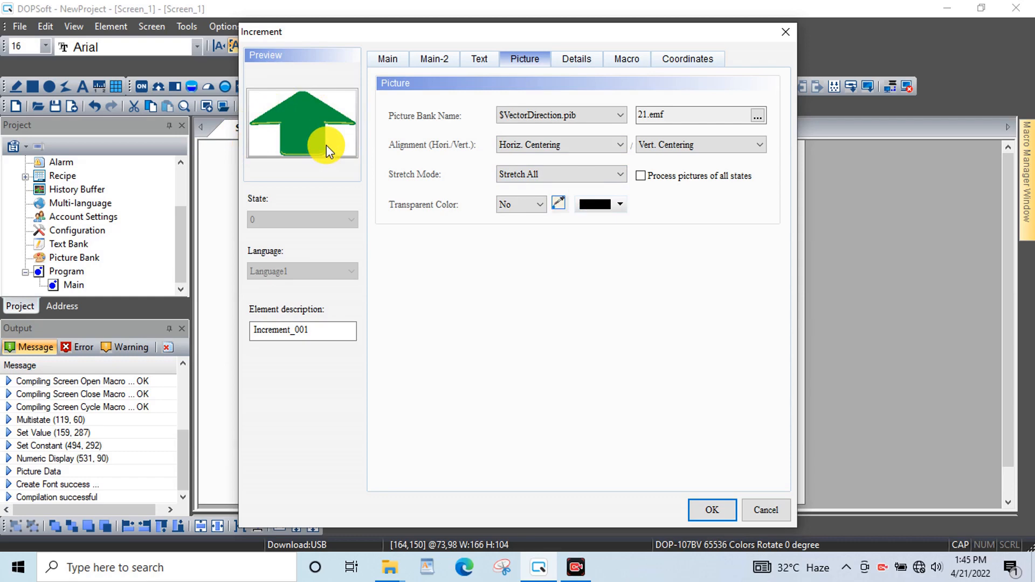
click(713, 509)
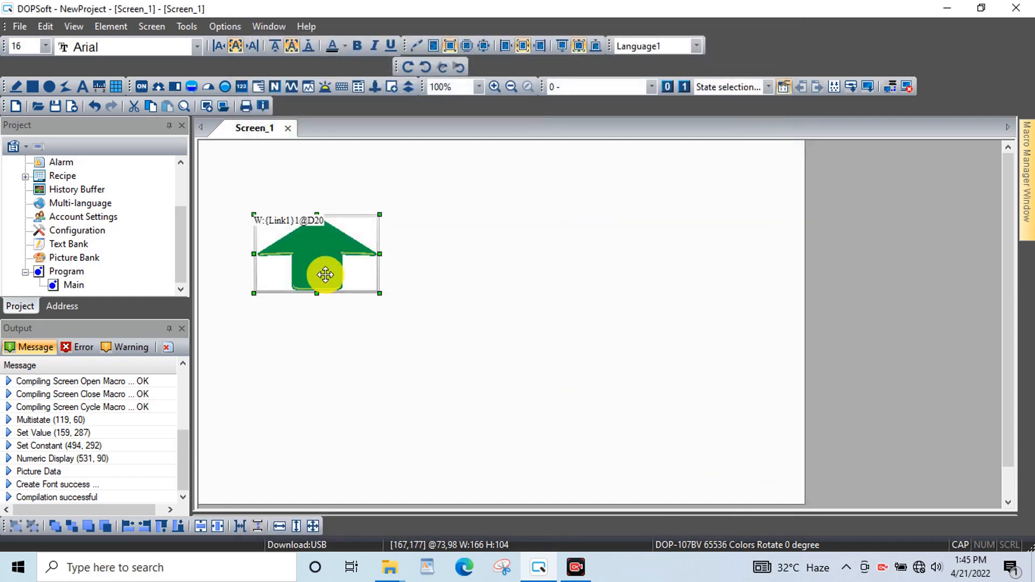
click(340, 369)
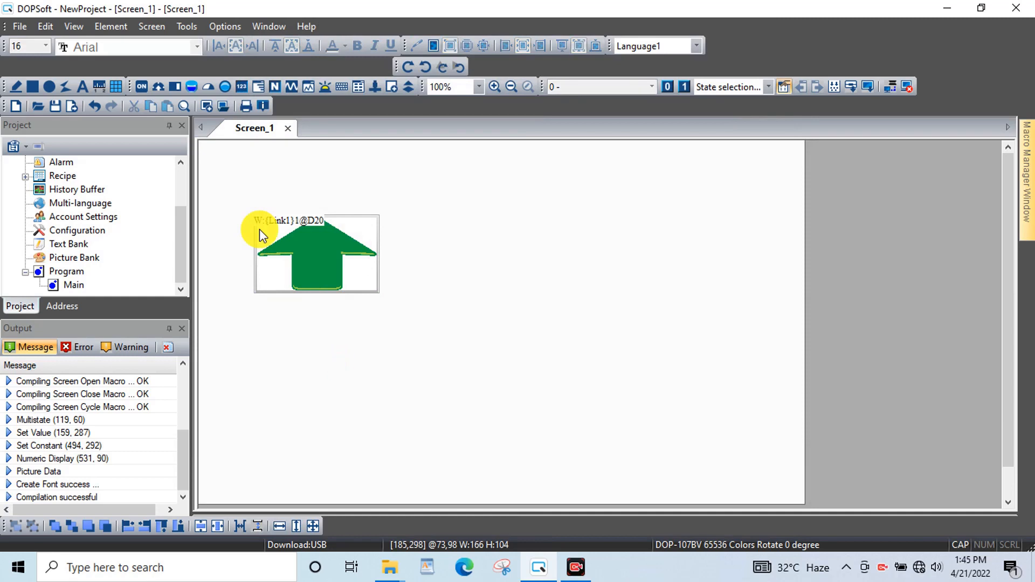
Draw a Decrement button about 168 by 104 pixels below the green arrow button.
click(117, 30)
mouse_move(240, 49)
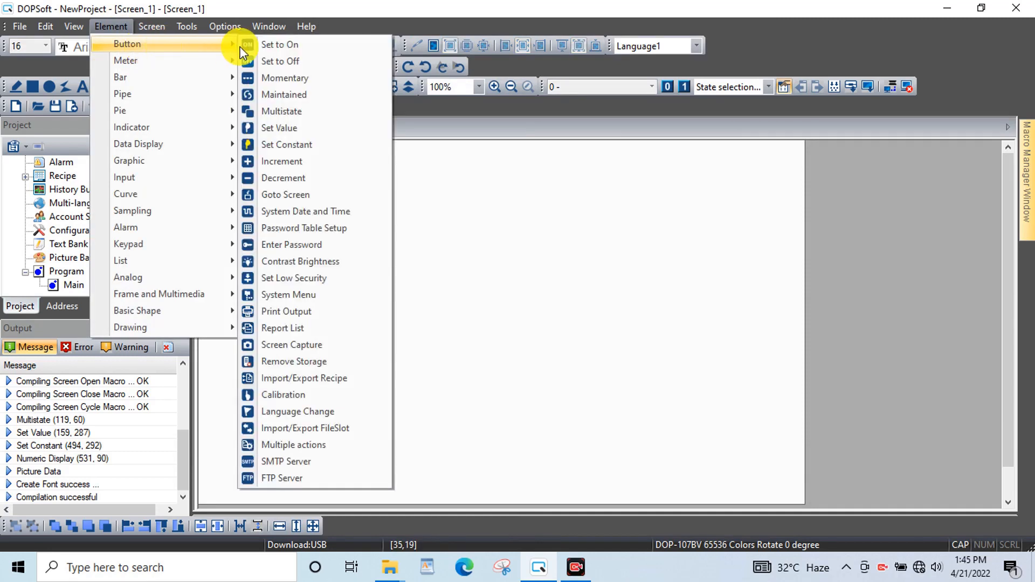
click(302, 180)
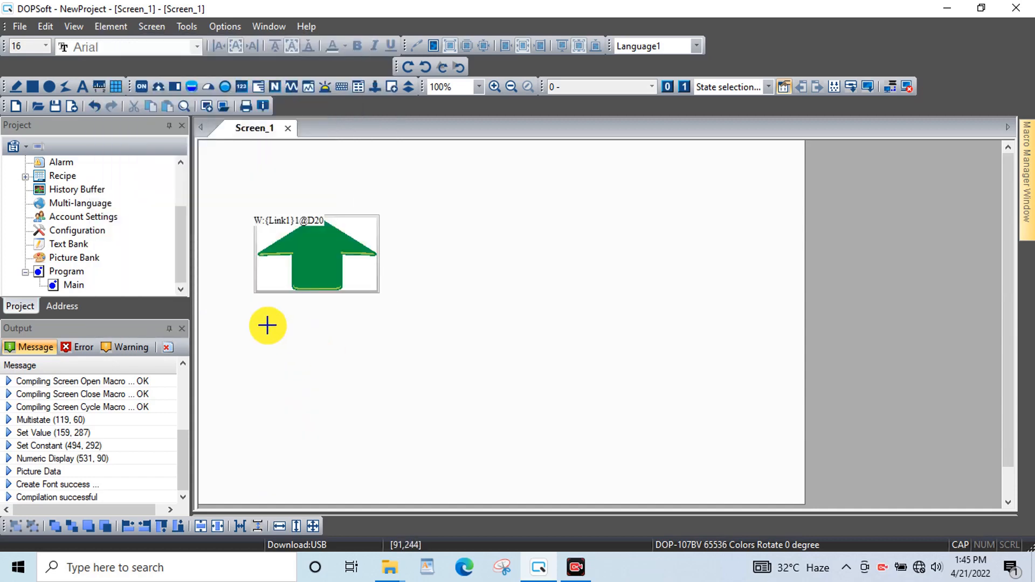
drag(265, 324, 393, 403)
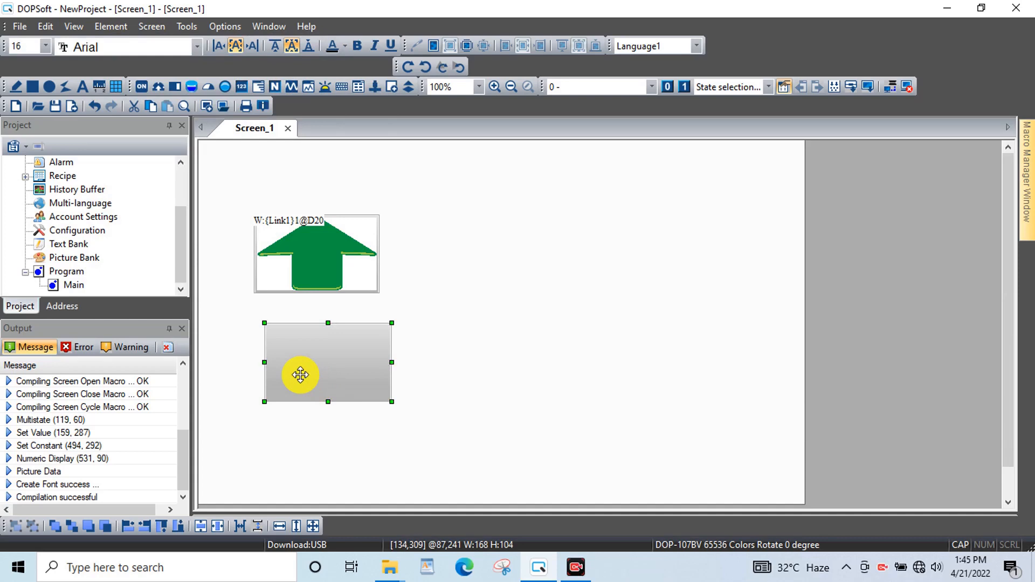
Nudge the Decrement button 13 pixels left to line it up under the Increment button.
key(Left)
key(Left)
key(Left)
key(Left)
key(Left)
key(Left)
key(Left)
key(Left)
key(Left)
key(Left)
key(Left)
key(Left)
key(Left)
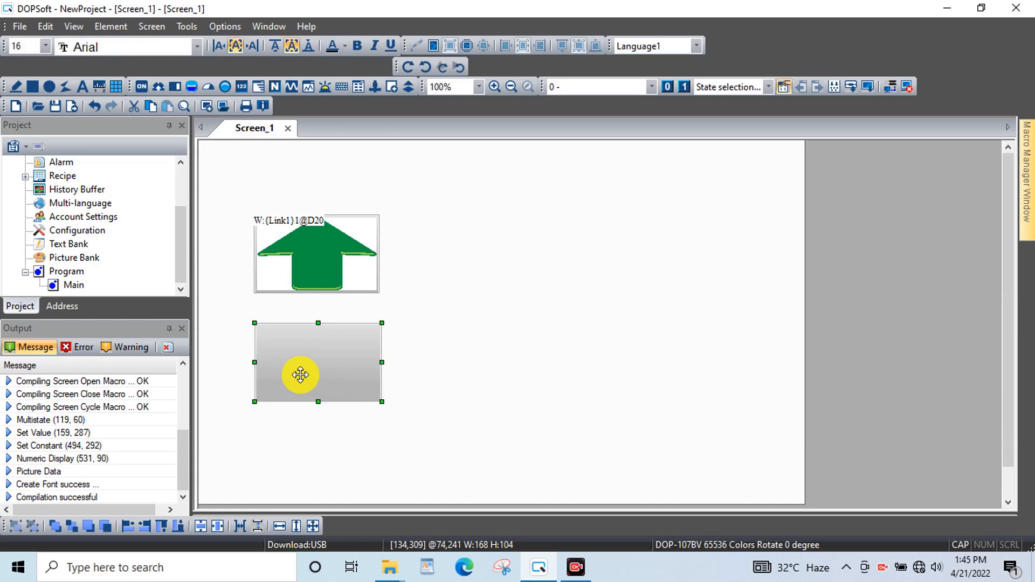
Set the Decrement button's write address to device D, address 20, on Link1.
double_click(301, 375)
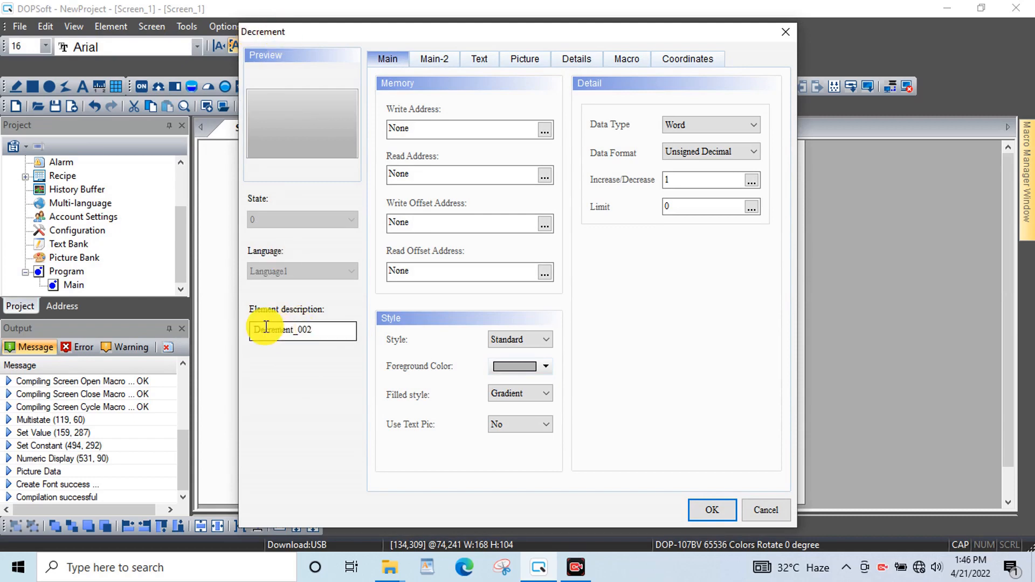
click(544, 132)
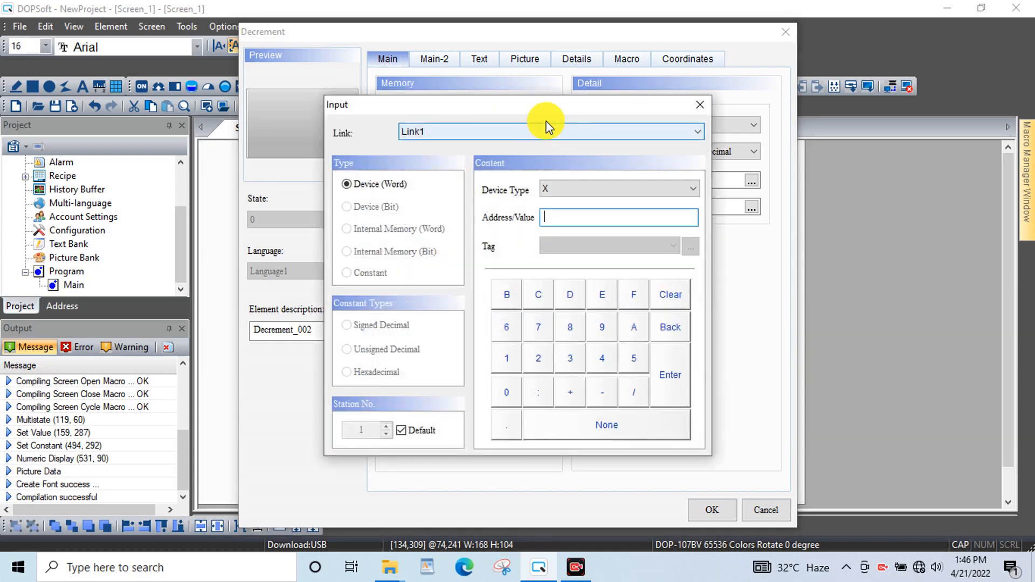
click(576, 188)
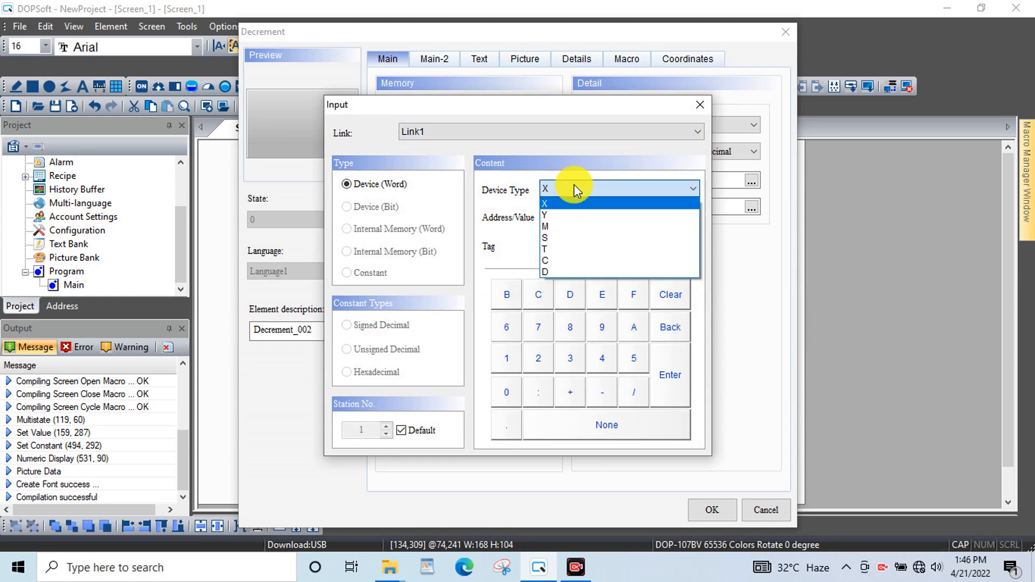
click(570, 273)
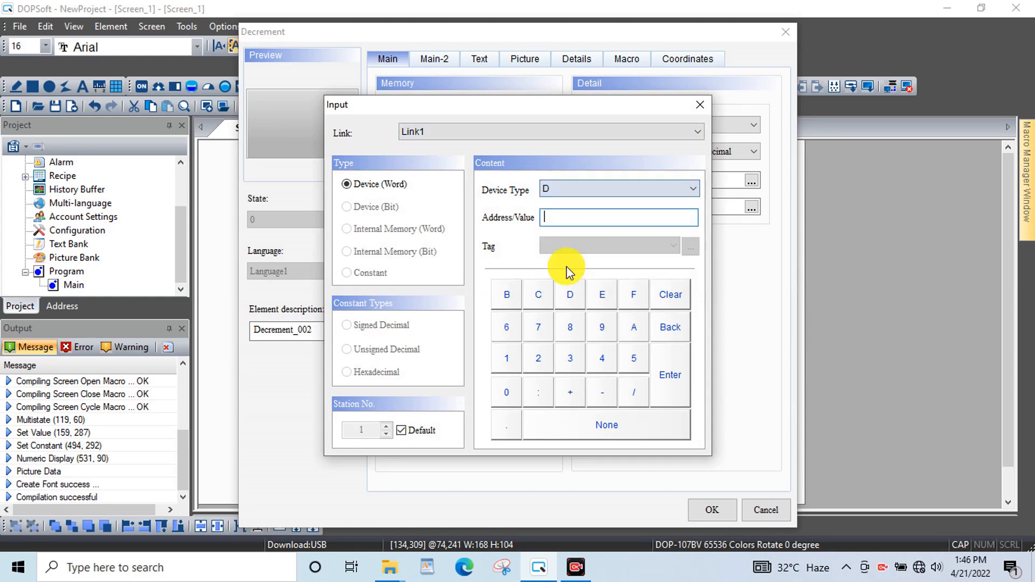
click(543, 356)
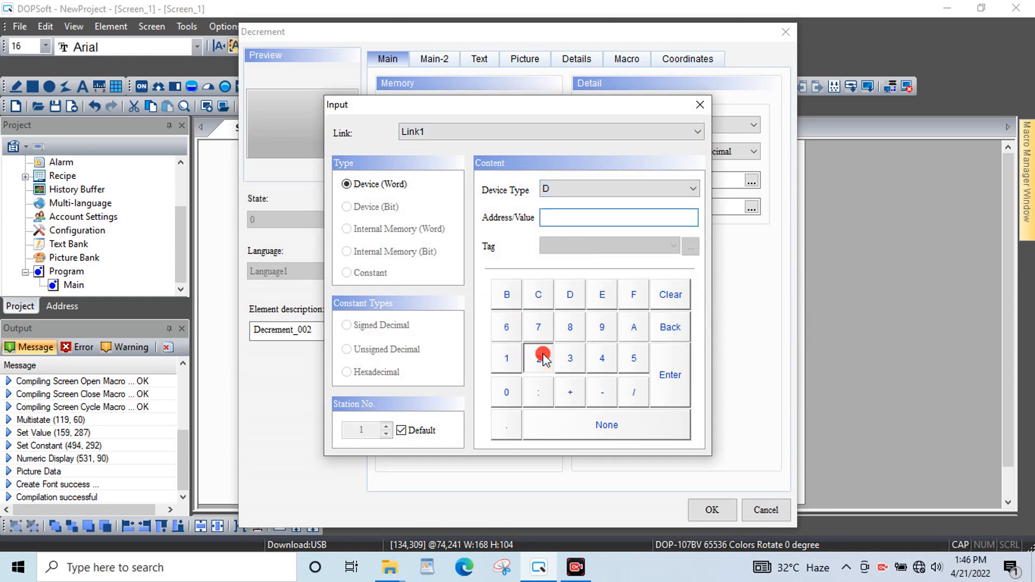
click(507, 392)
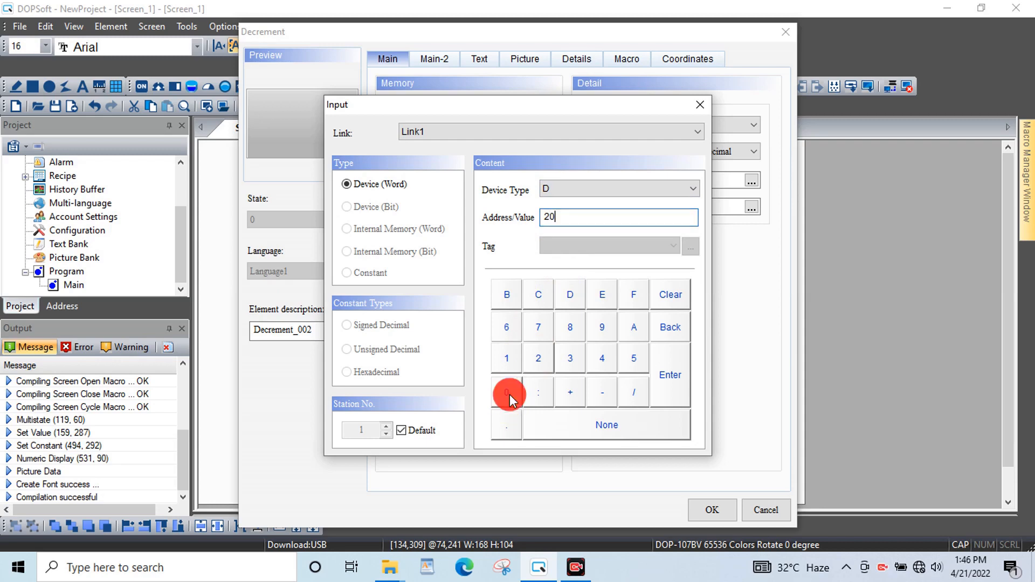
click(667, 382)
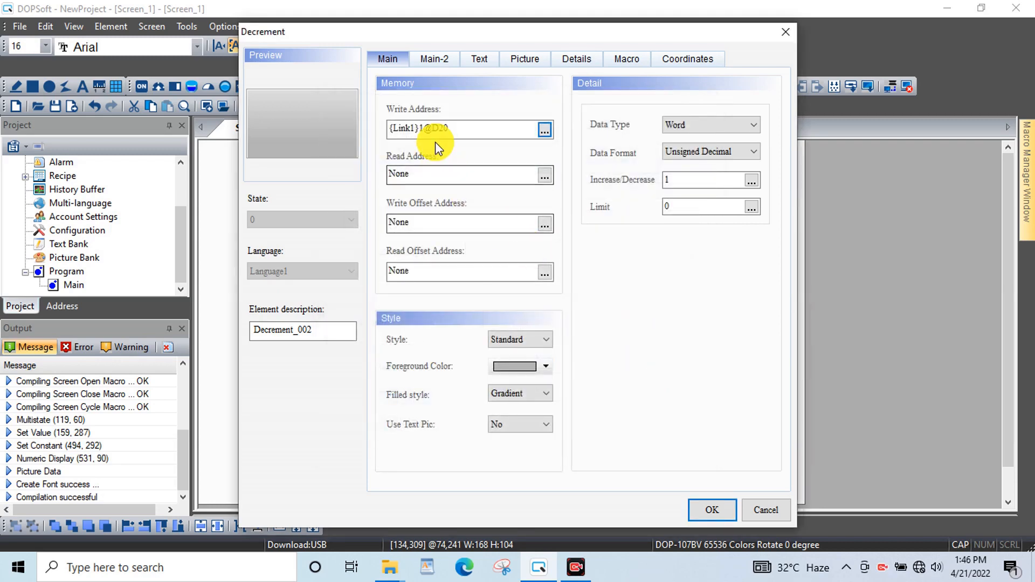
Set the Decrement button's data format to Signed Decimal, with a decrease step of 5 and a limit of -10000.
click(706, 154)
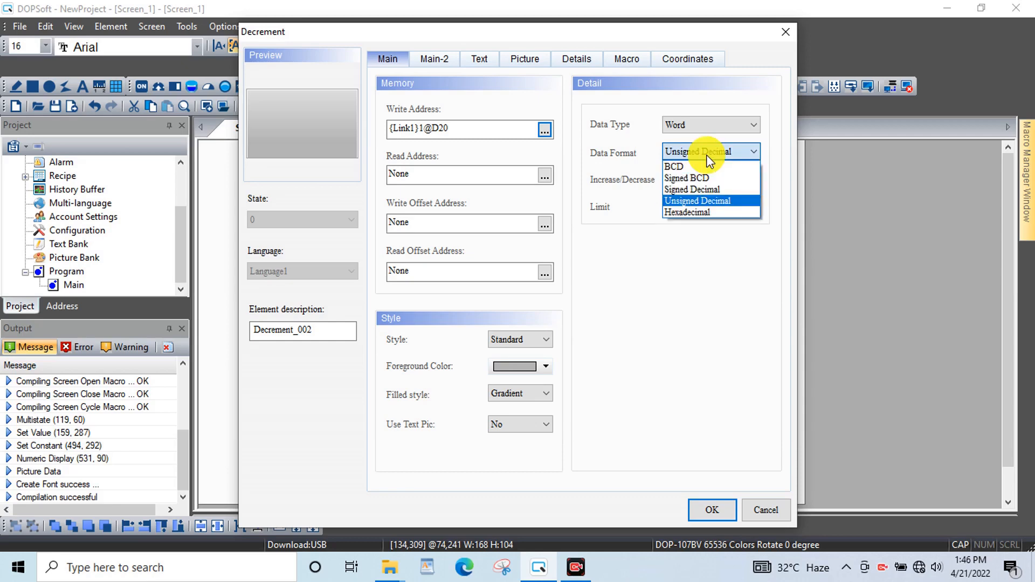
click(708, 189)
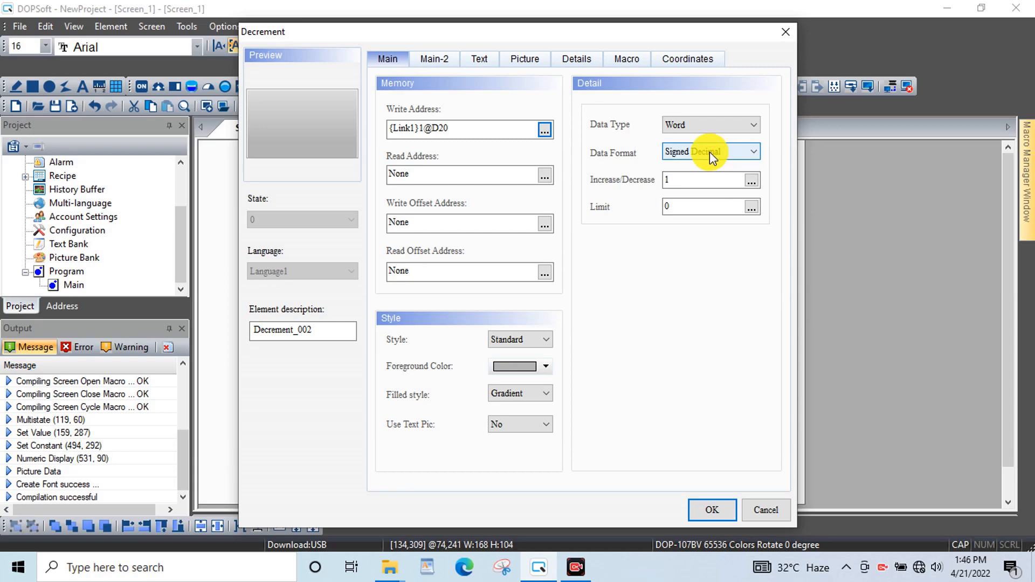
click(677, 179)
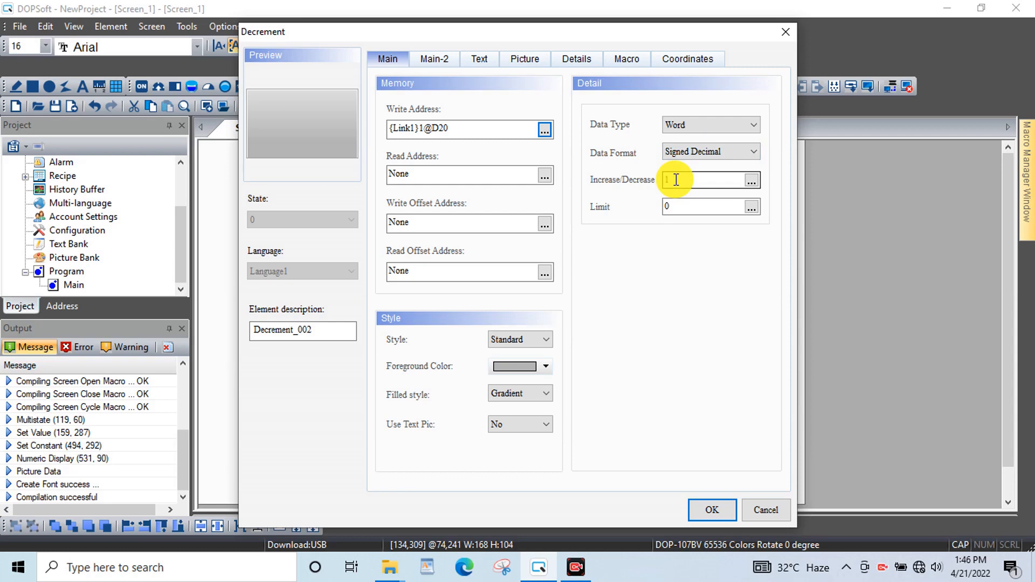
key(BackSpace)
text(5)
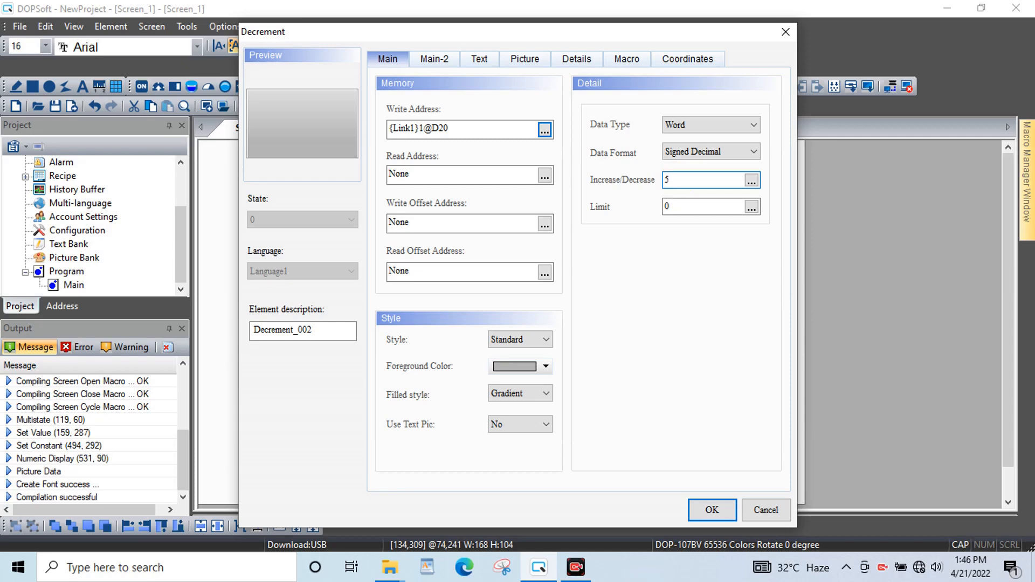
click(688, 210)
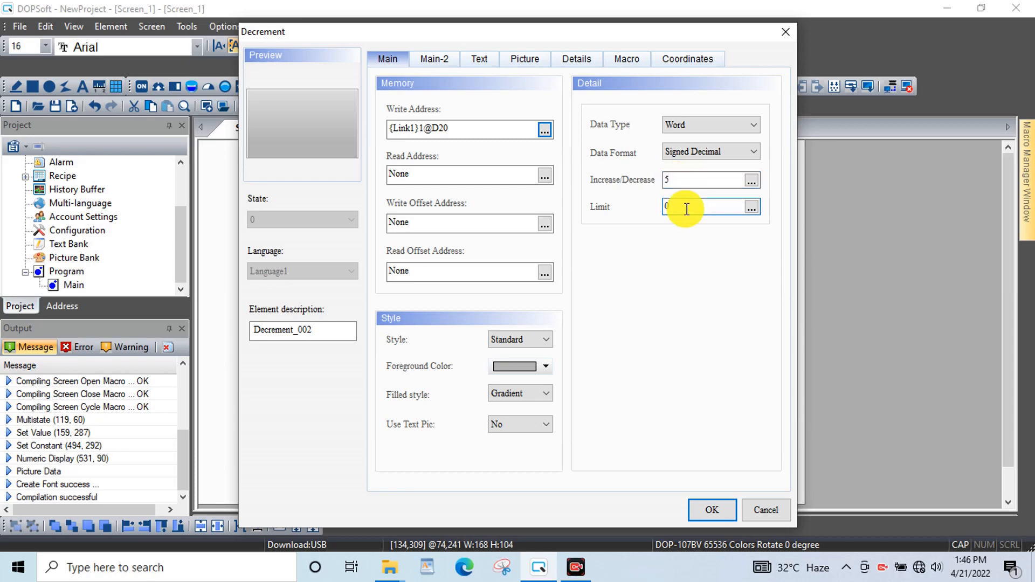
key(BackSpace)
text(-10000)
Assign the red down-arrow picture 18.emf from the $VectorDirection.pib picture bank to the Decrement button.
click(532, 64)
click(582, 114)
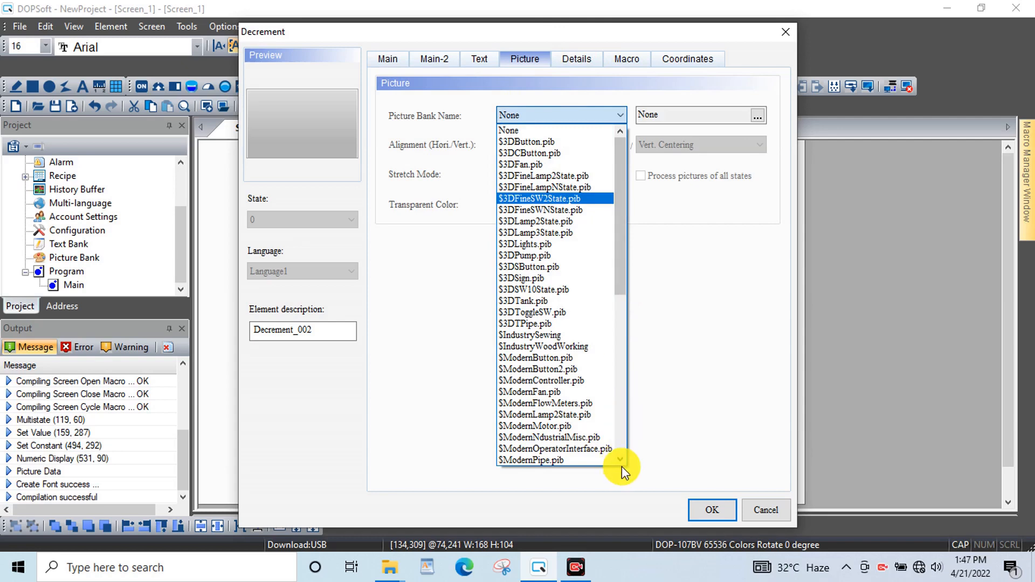
drag(621, 459, 621, 459)
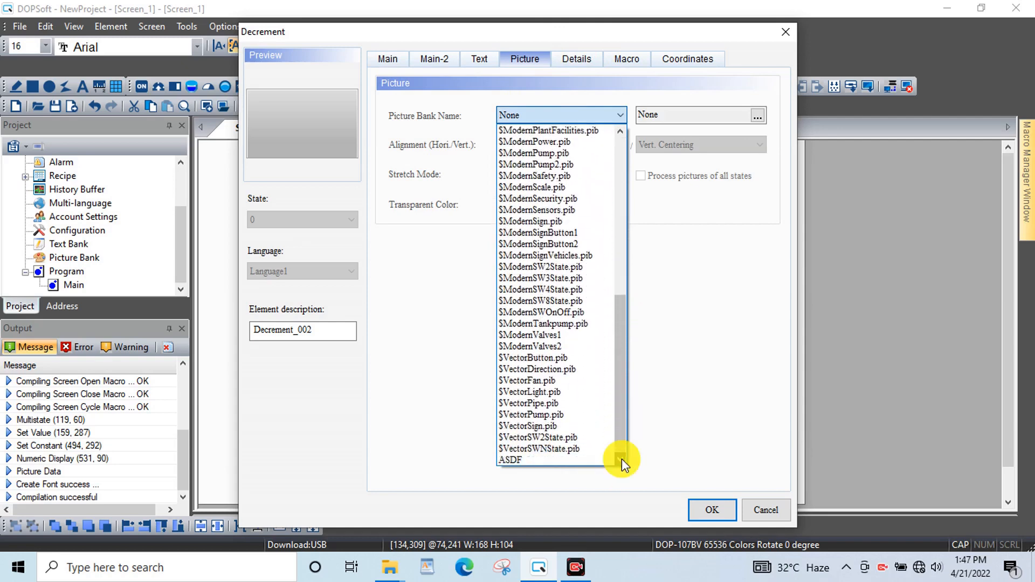
click(568, 369)
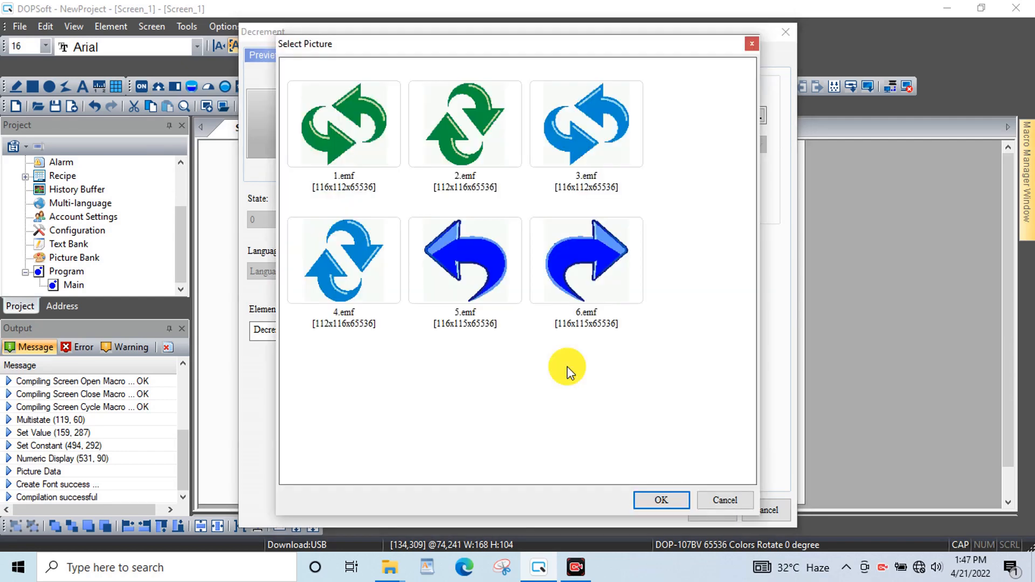
click(753, 476)
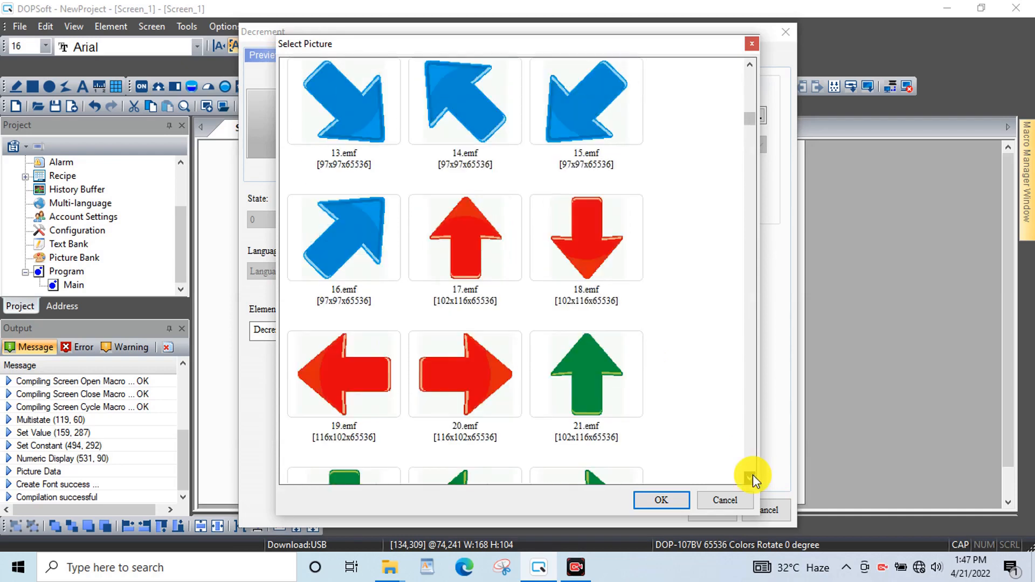
click(582, 230)
click(653, 501)
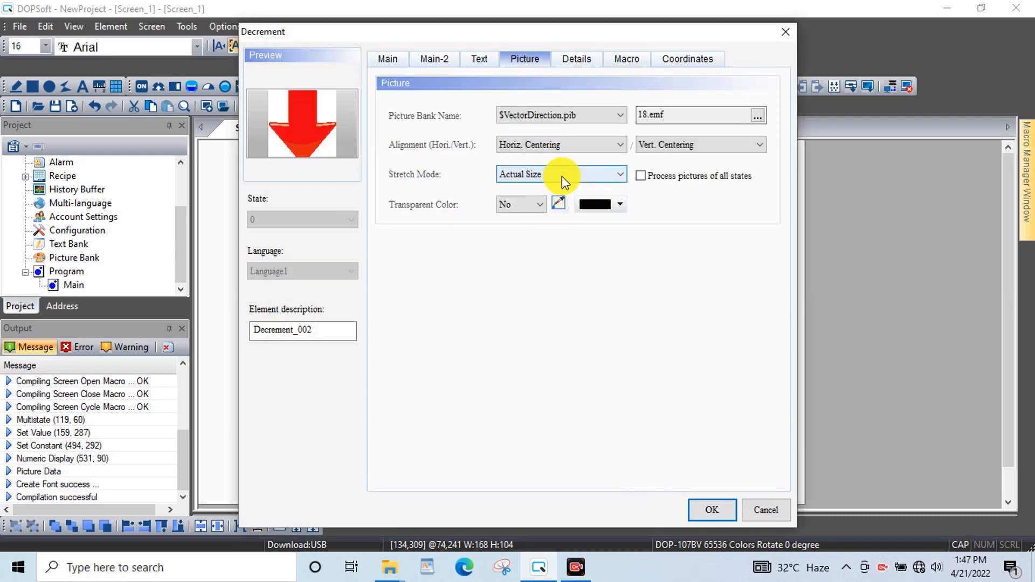
Set the red arrow picture's stretch mode to Stretch All and apply the Decrement button's settings.
click(562, 176)
click(564, 190)
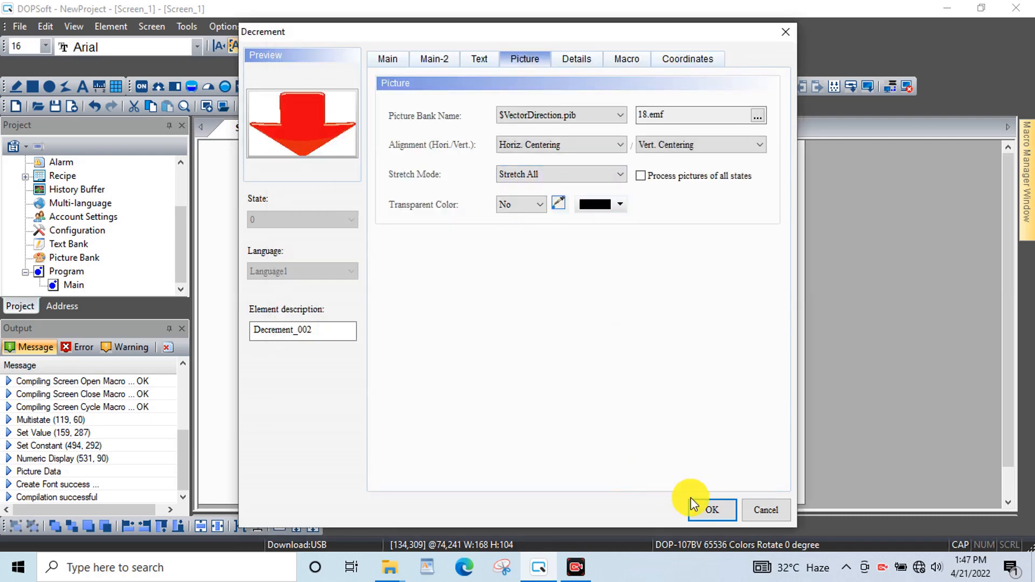
click(713, 511)
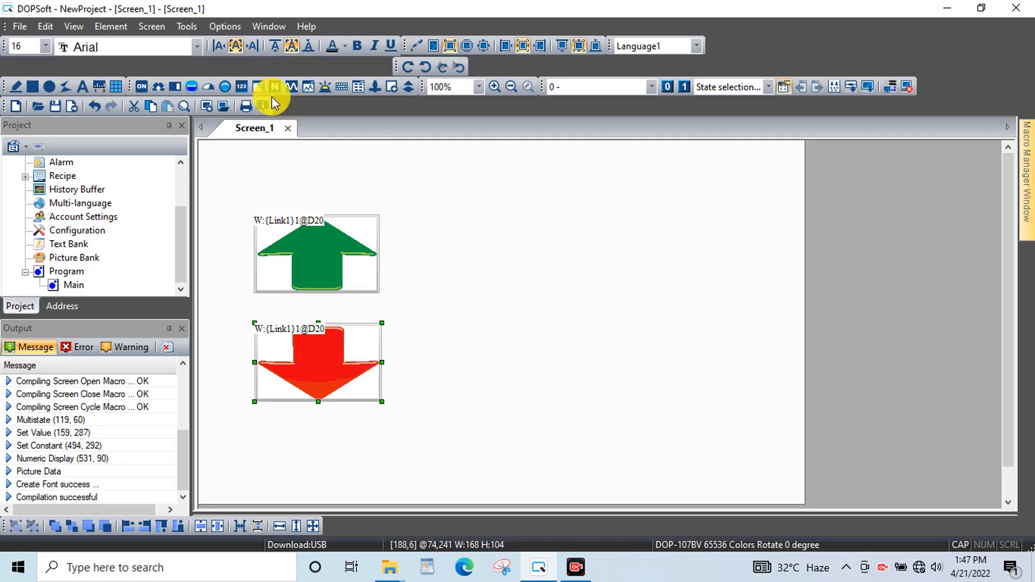
Draw a Numeric Display about 368 by 227 pixels to the right of the two arrow buttons.
click(111, 28)
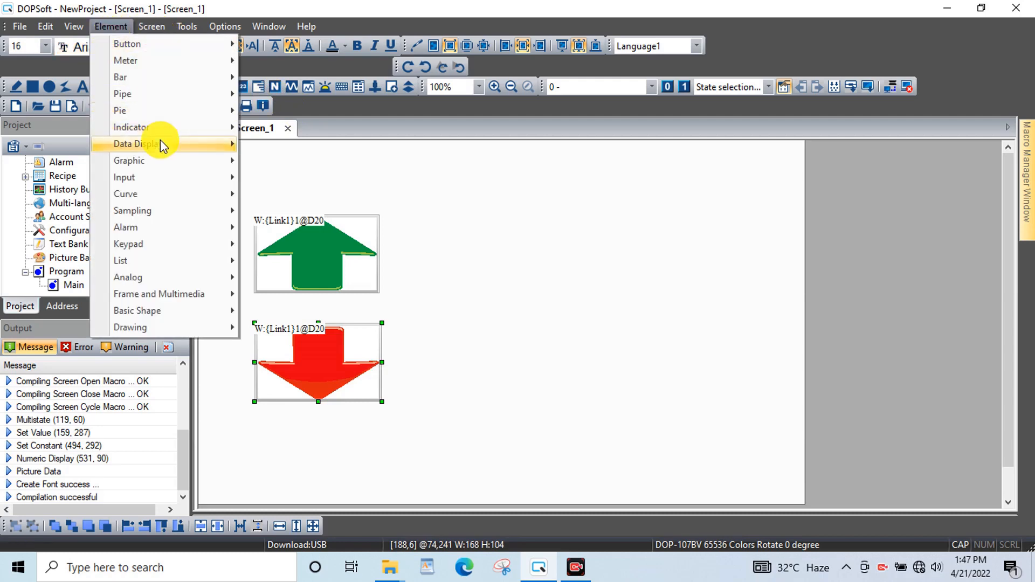
mouse_move(162, 144)
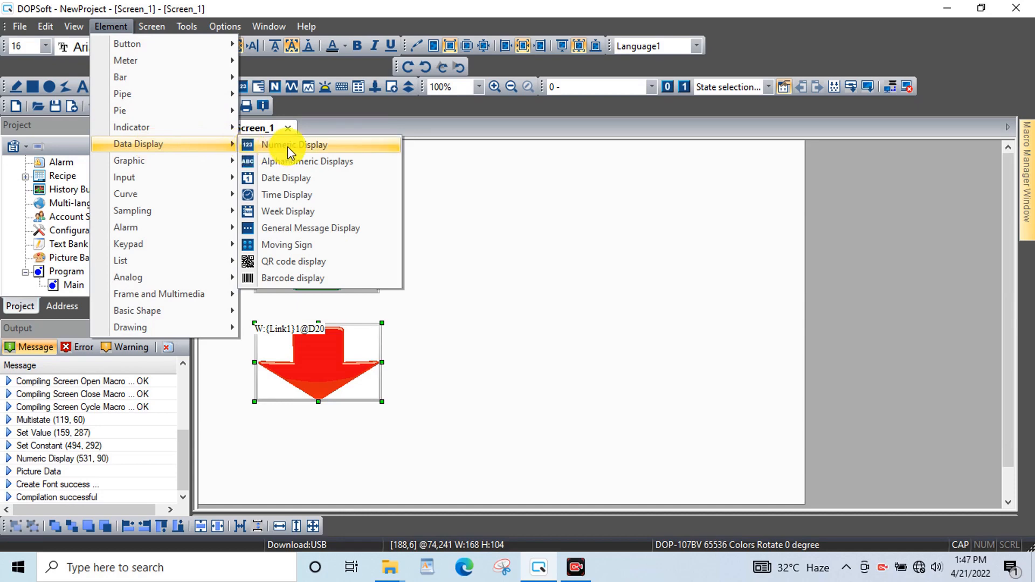
click(287, 146)
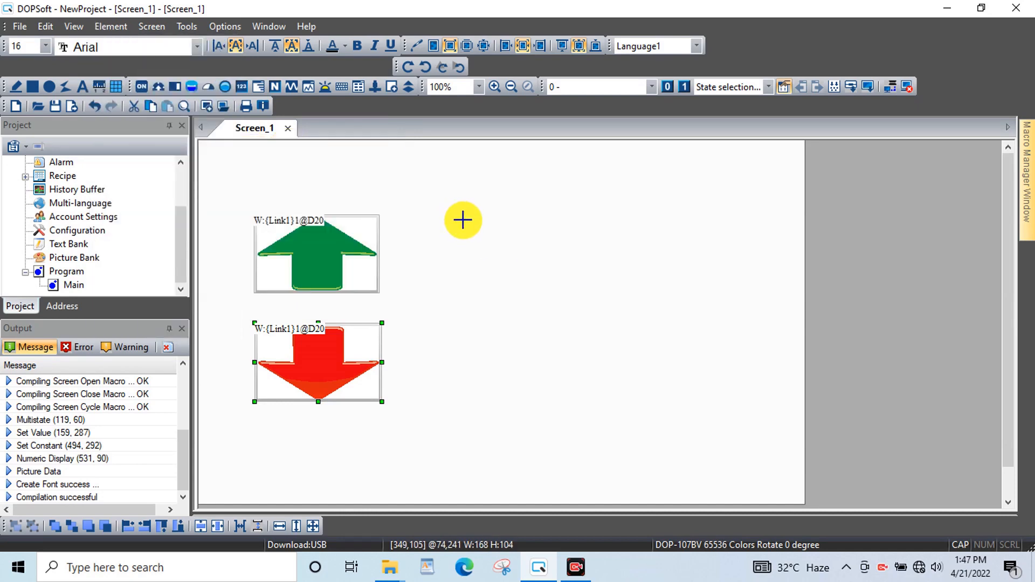
drag(463, 220, 742, 392)
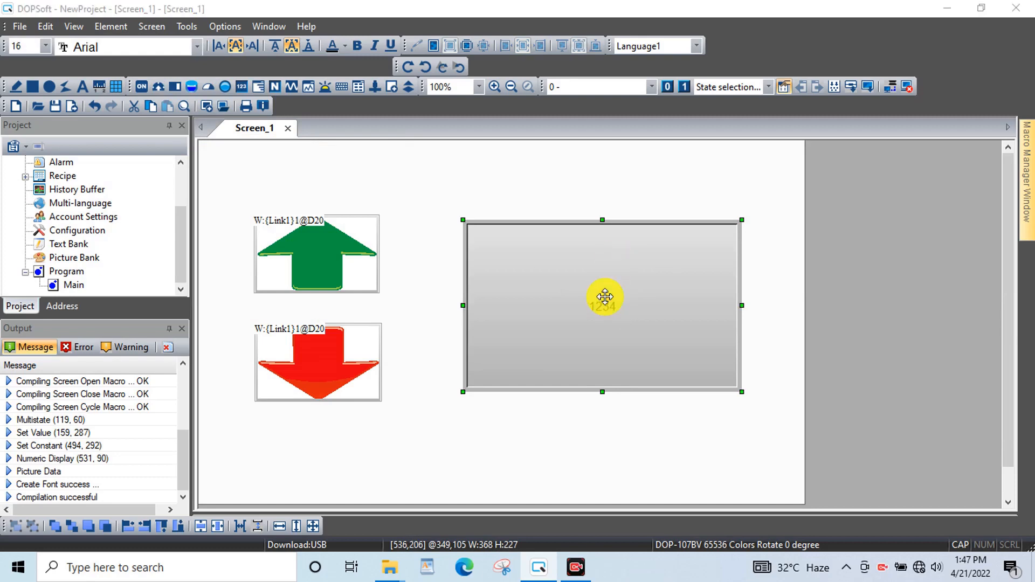
Set the Numeric Display's read address to device D, address 20, on Link1.
double_click(605, 296)
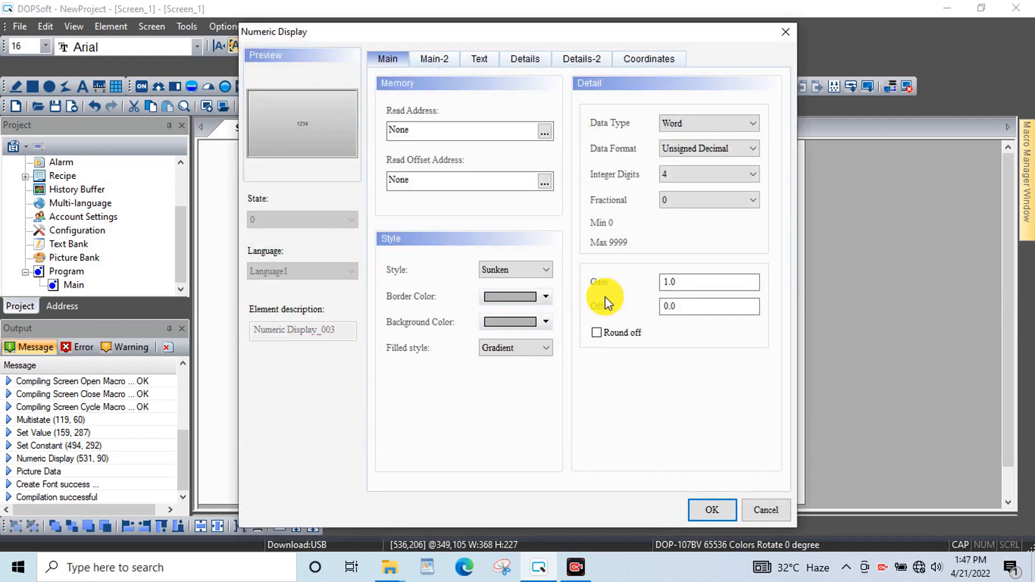
click(546, 132)
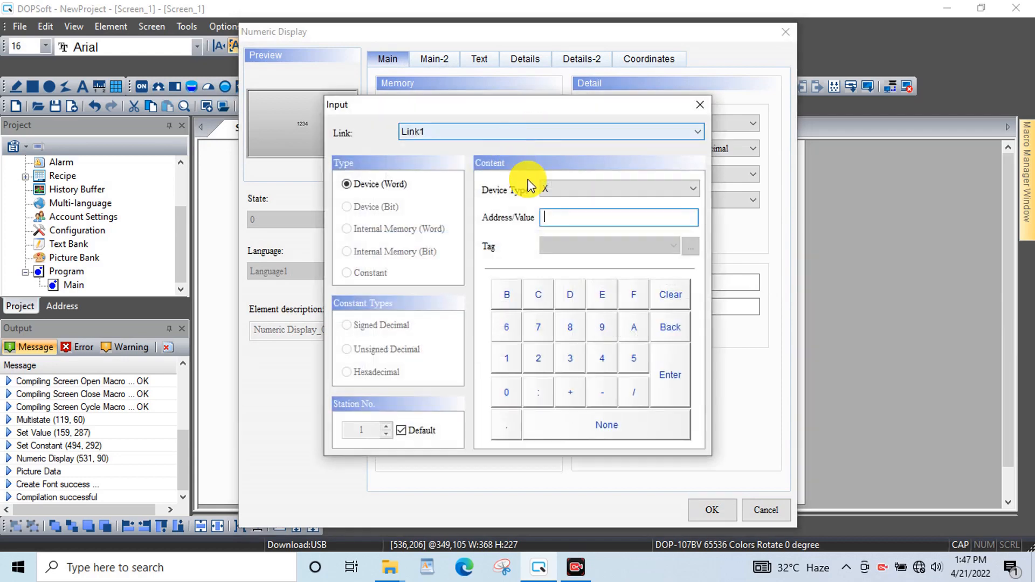
click(578, 188)
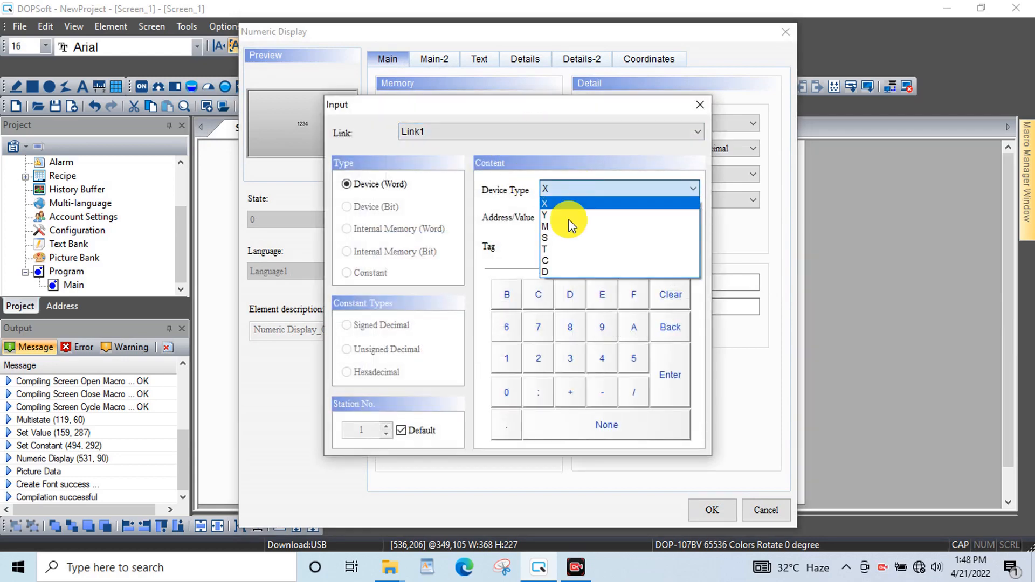
click(567, 271)
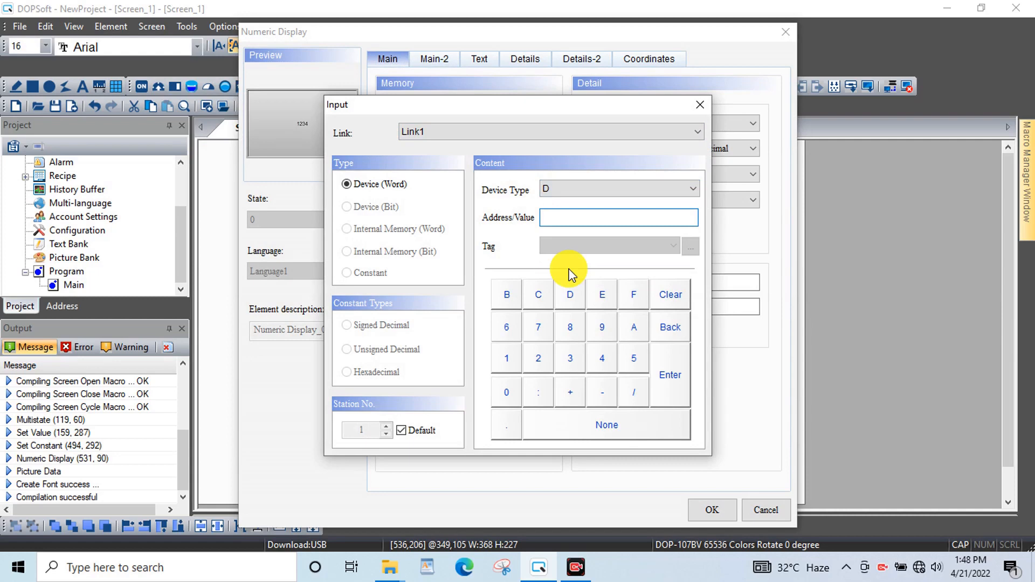
click(538, 360)
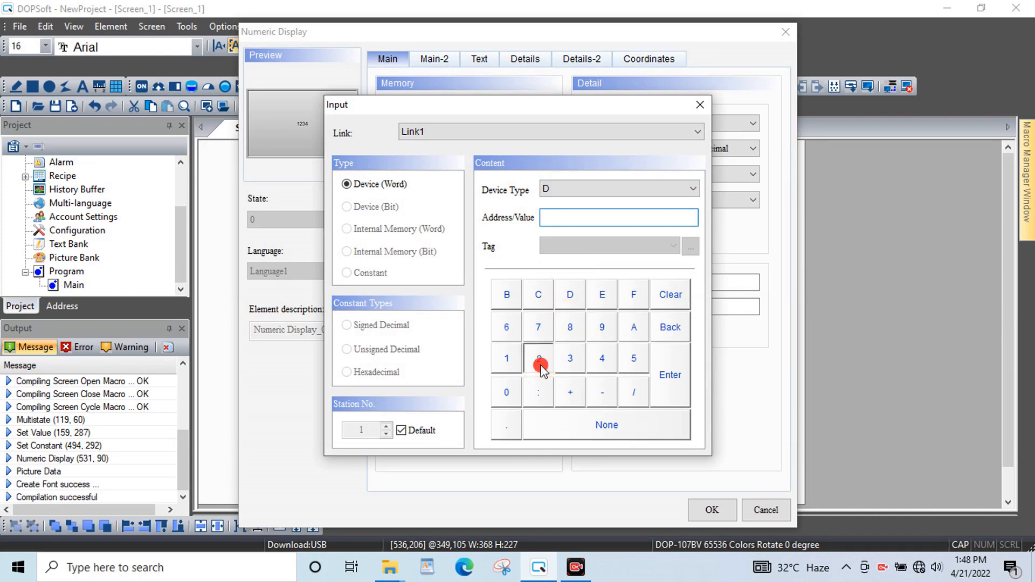
click(503, 397)
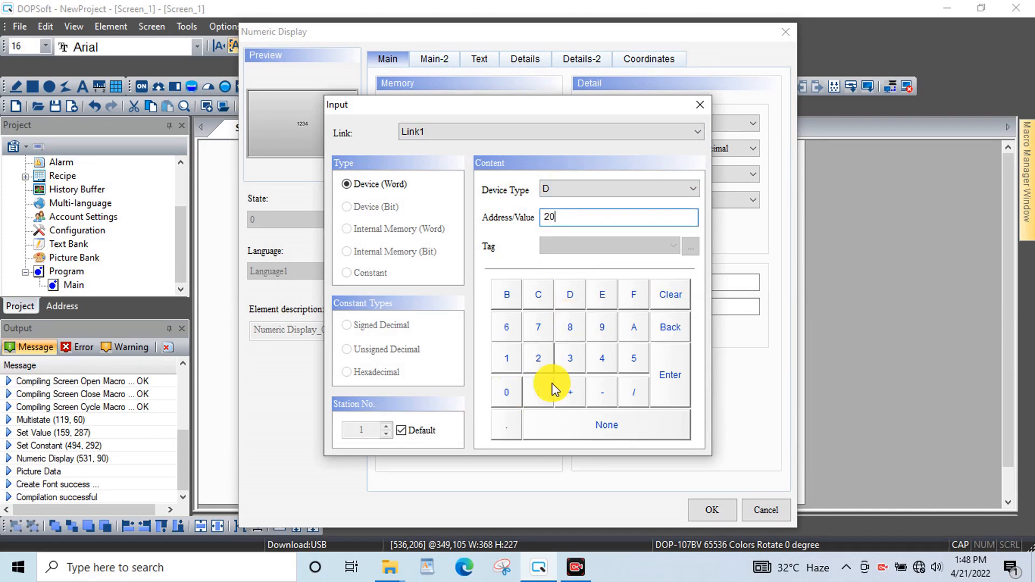
click(671, 373)
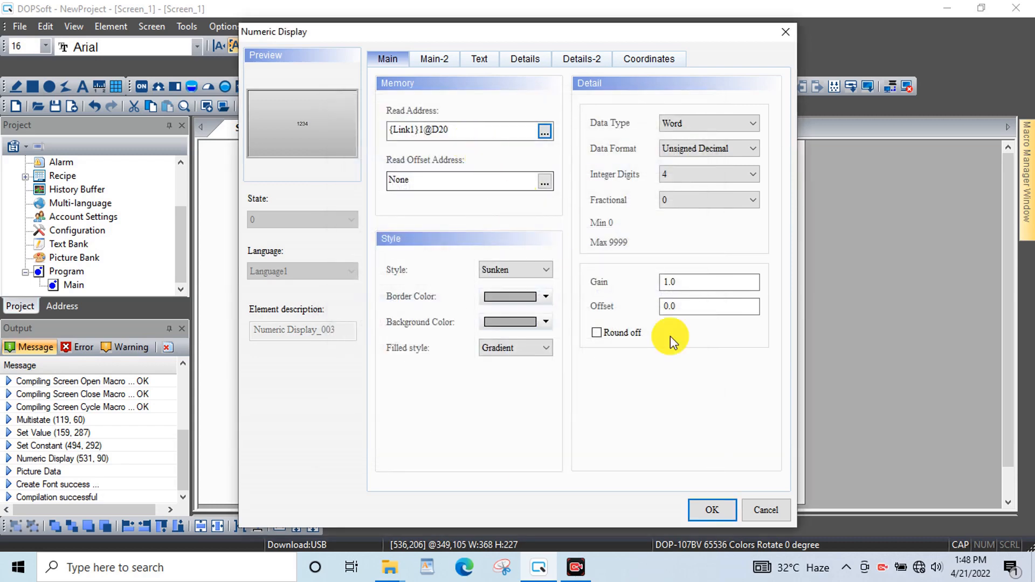
Set the Numeric Display's data format to Signed Decimal with 5 integer digits and apply its settings.
click(721, 150)
click(711, 185)
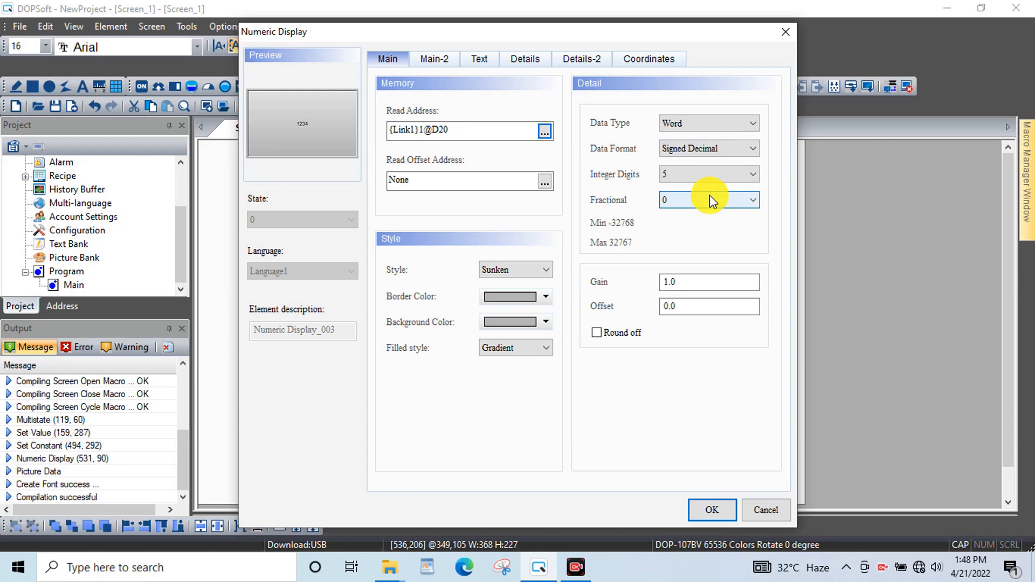
click(712, 509)
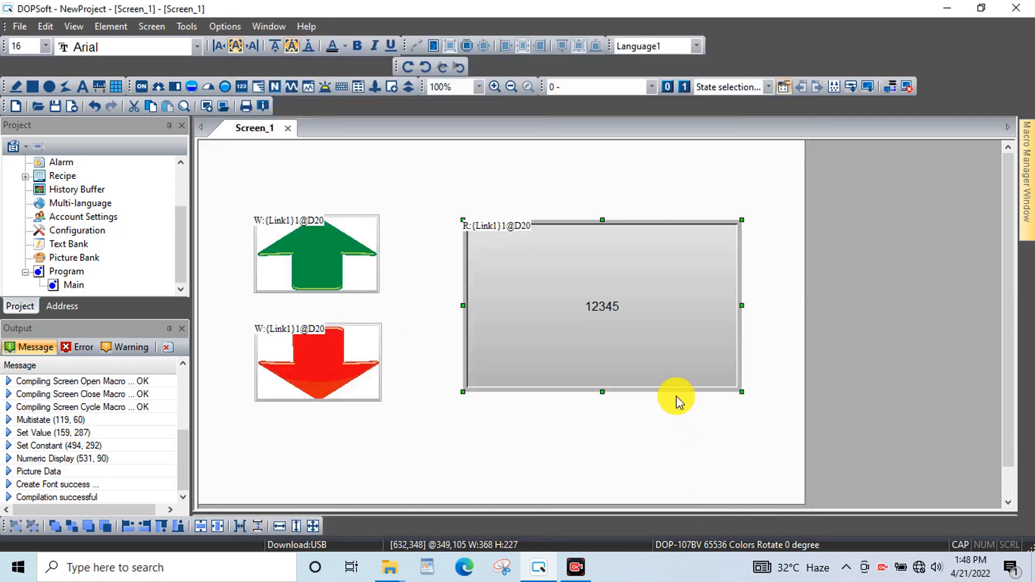
Review the address, data format, step value and limit of the Increment and Decrement buttons.
double_click(329, 238)
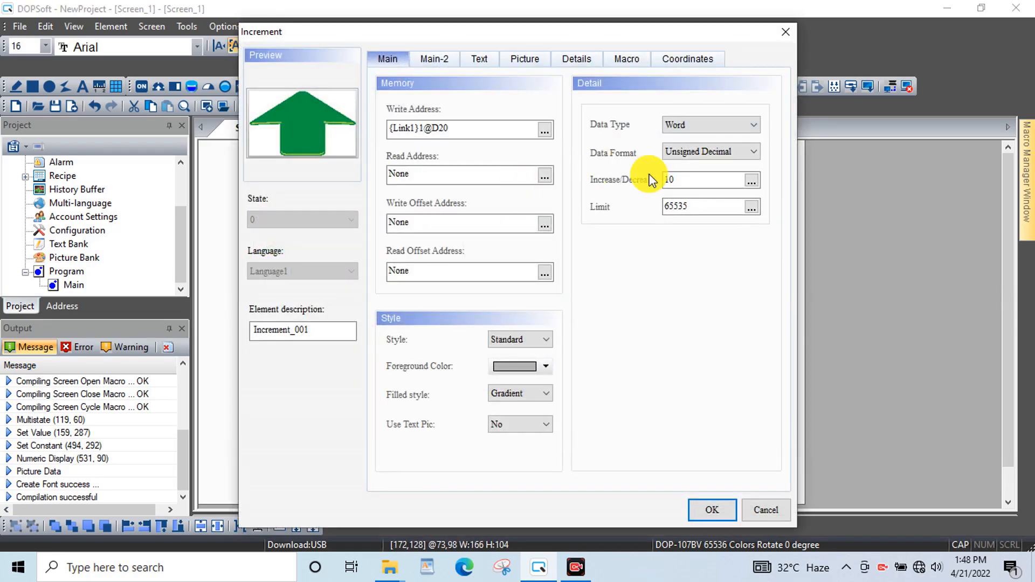
click(723, 509)
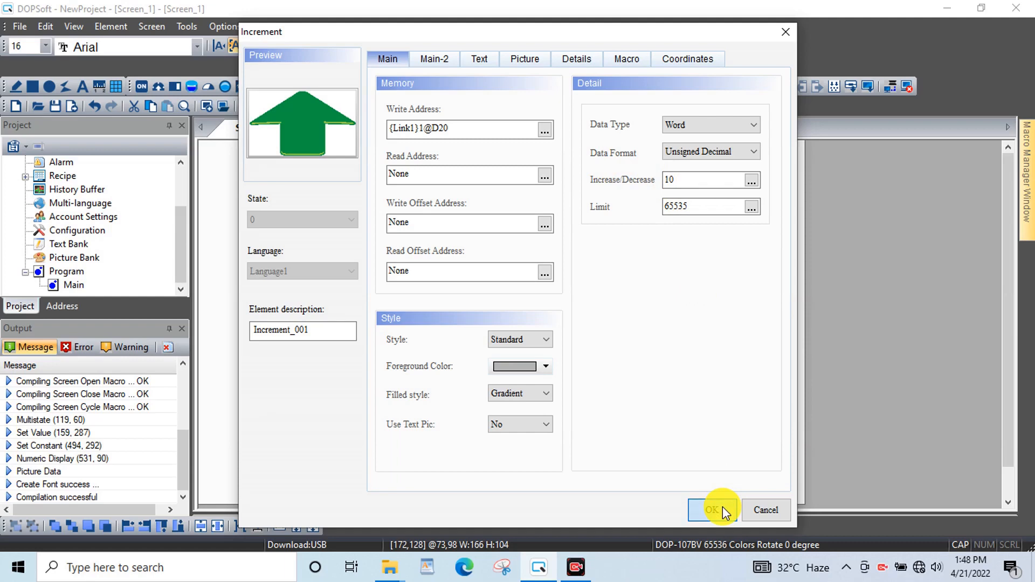
click(323, 369)
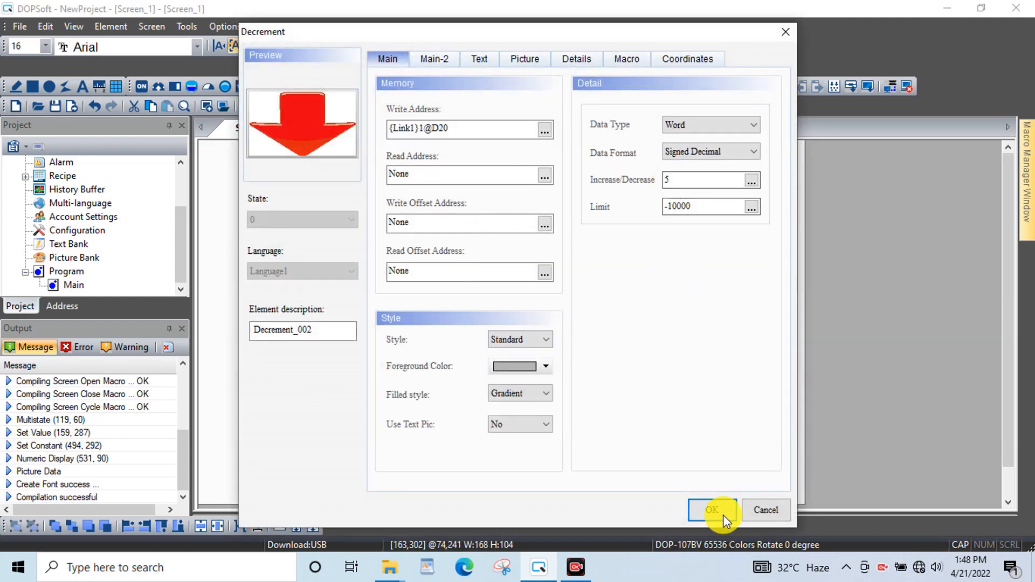
Confirm the Decrement settings, compile the project and start the offline simulation.
click(674, 211)
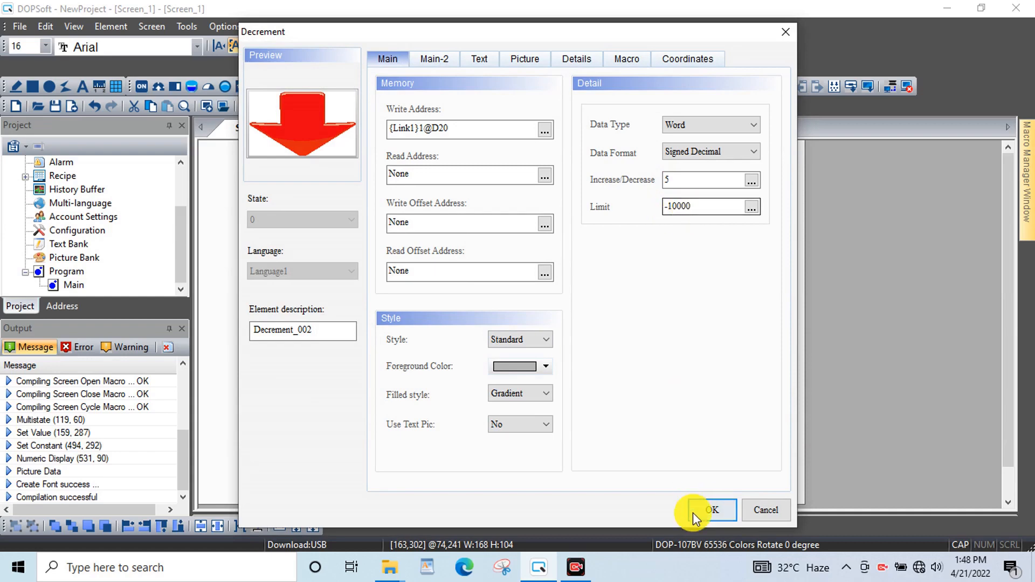
click(707, 513)
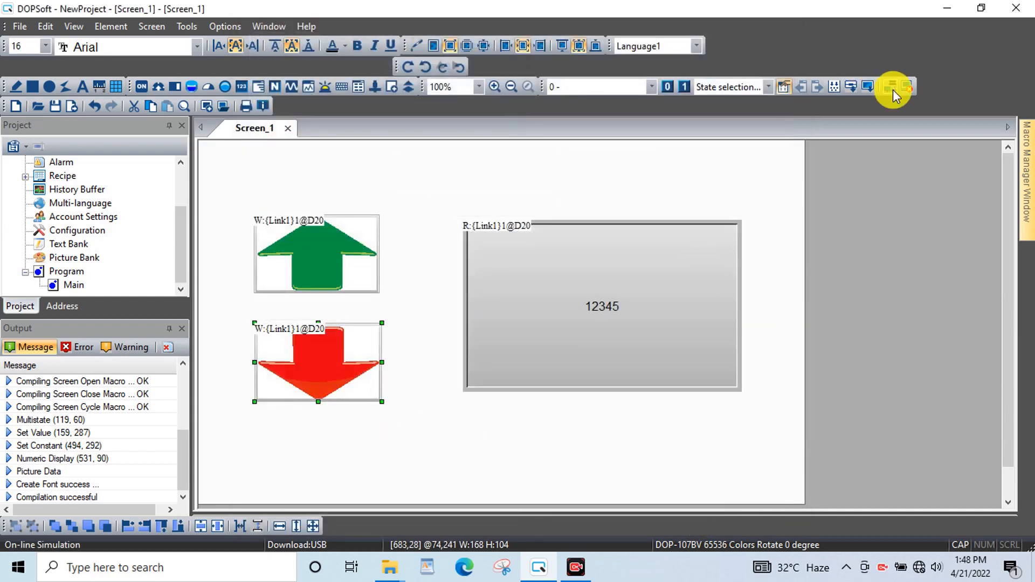
click(833, 88)
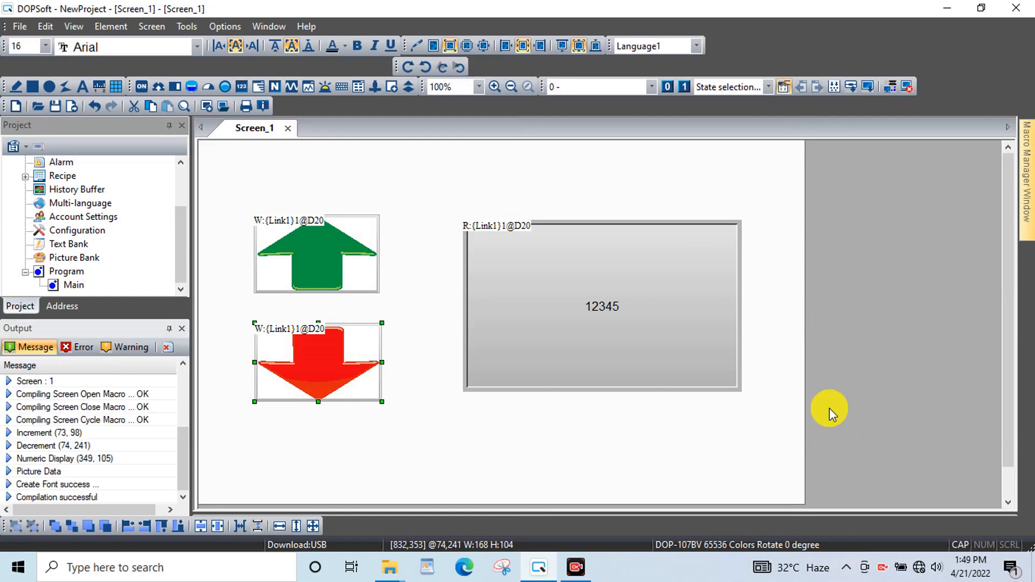
click(907, 91)
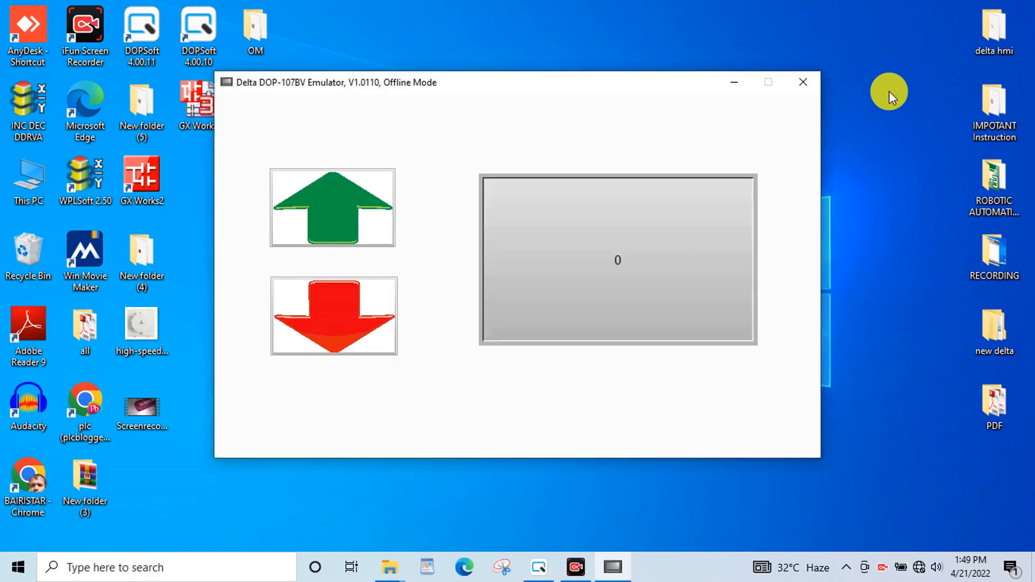
Test the Increment button in the emulator by raising the displayed value in steps of 10 to 230.
click(340, 221)
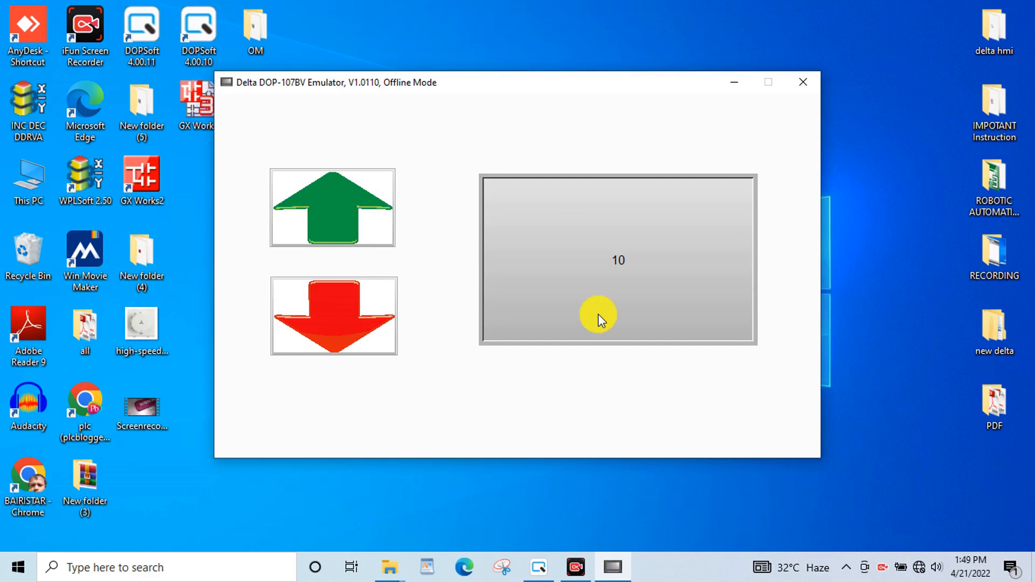
click(363, 219)
click(336, 198)
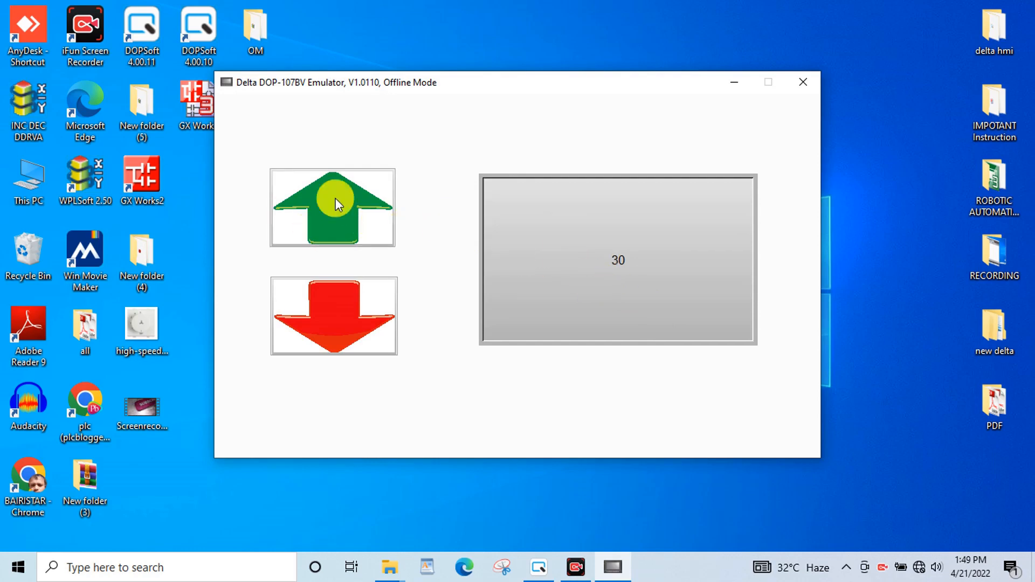
click(299, 221)
click(298, 217)
click(298, 218)
click(298, 218)
click(298, 218)
click(297, 218)
click(298, 218)
click(298, 218)
click(298, 218)
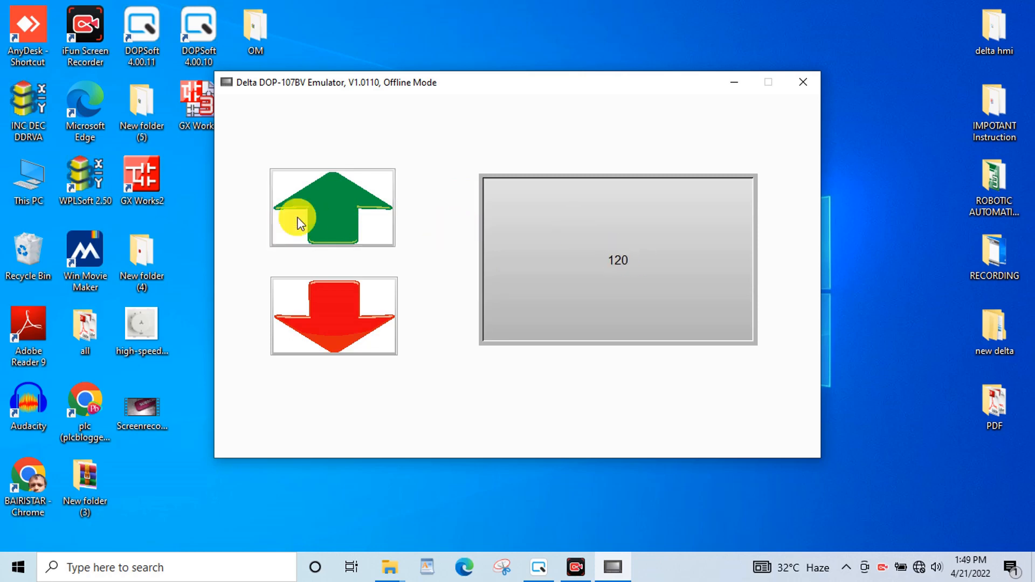
click(298, 220)
click(299, 220)
click(298, 219)
click(298, 220)
click(298, 220)
click(298, 220)
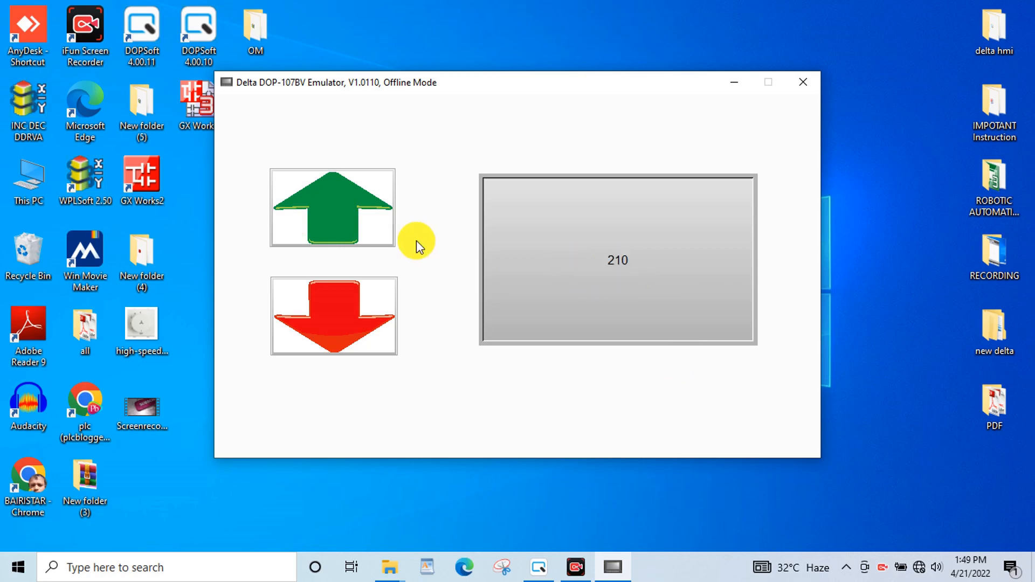
click(318, 218)
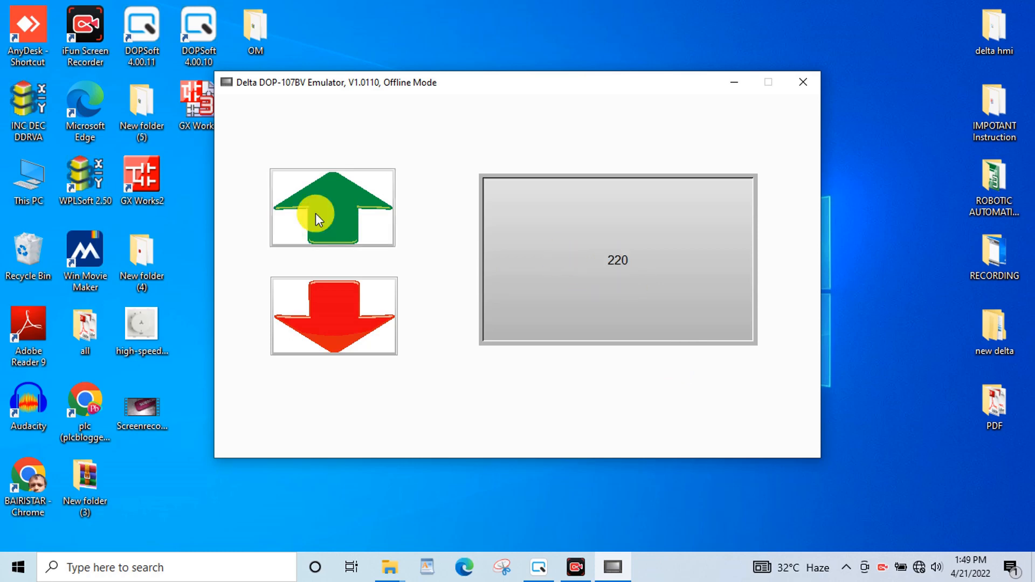
click(353, 226)
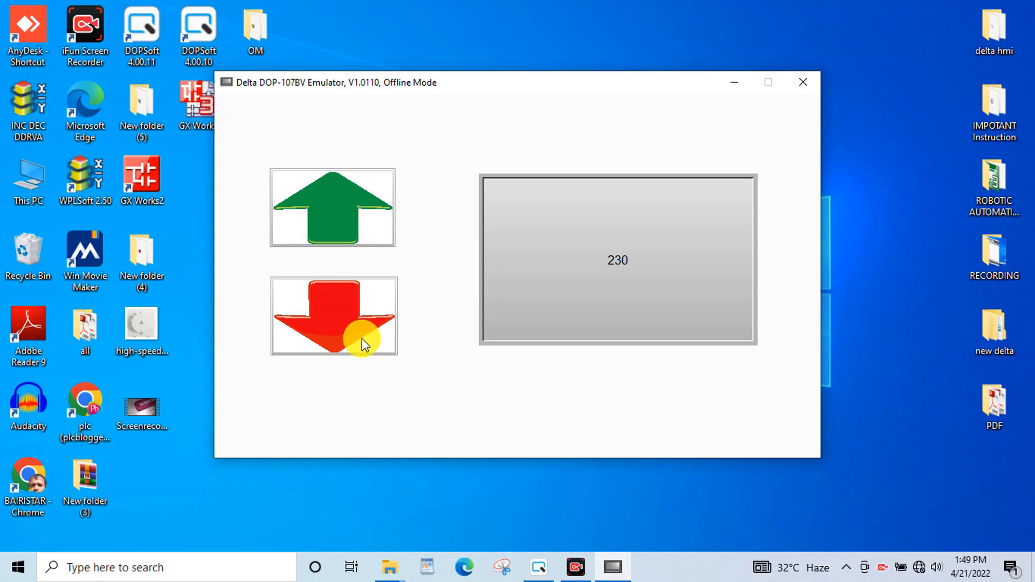
Test the Decrement button by lowering the displayed value in steps of 5 down to 0.
click(376, 317)
click(376, 317)
click(376, 317)
click(376, 317)
click(376, 317)
click(376, 318)
click(376, 318)
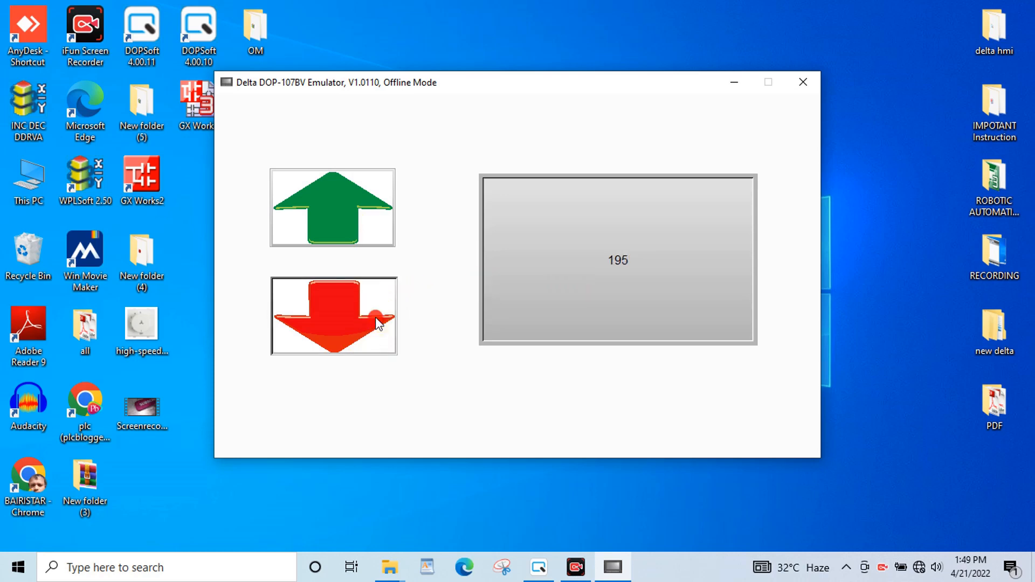
click(352, 319)
click(355, 323)
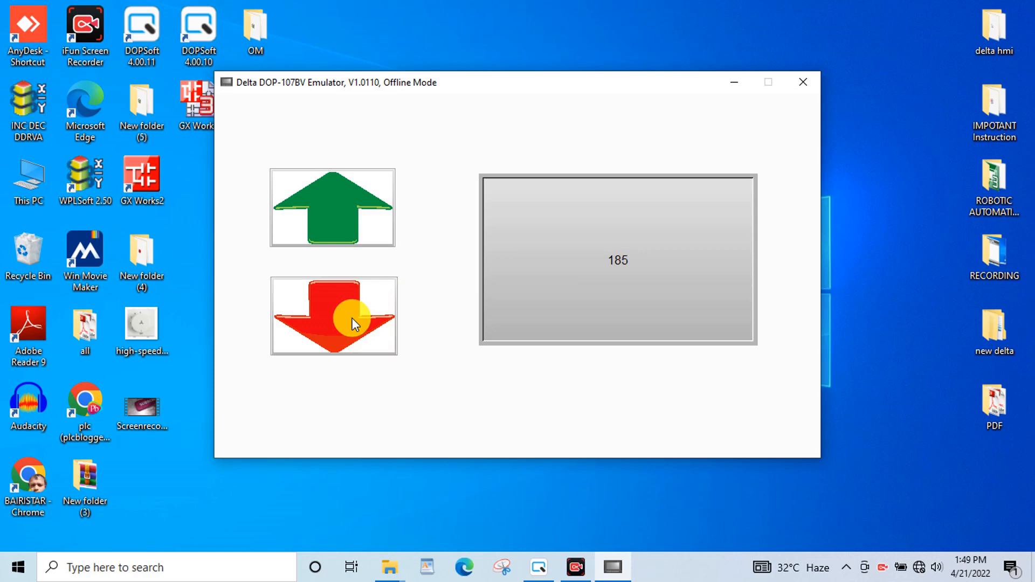
click(352, 318)
click(352, 318)
click(352, 319)
click(352, 318)
click(352, 318)
click(352, 318)
click(352, 318)
click(352, 318)
click(352, 318)
click(352, 318)
click(352, 318)
click(352, 319)
click(352, 318)
click(352, 318)
click(352, 318)
click(351, 318)
click(351, 318)
click(352, 318)
click(352, 318)
click(352, 317)
click(352, 318)
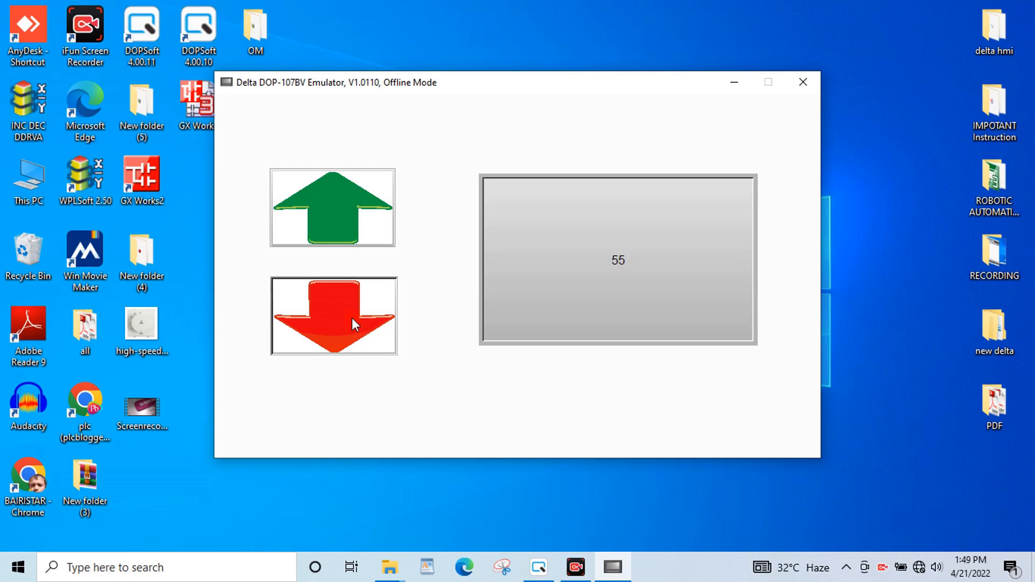
click(352, 319)
click(352, 318)
click(351, 318)
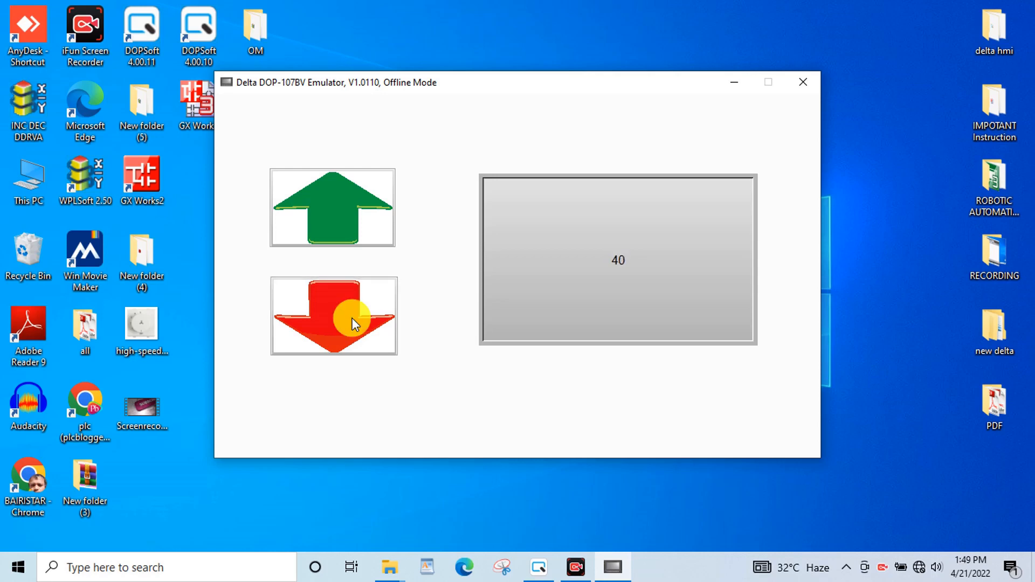
click(352, 318)
click(352, 318)
click(351, 318)
click(352, 319)
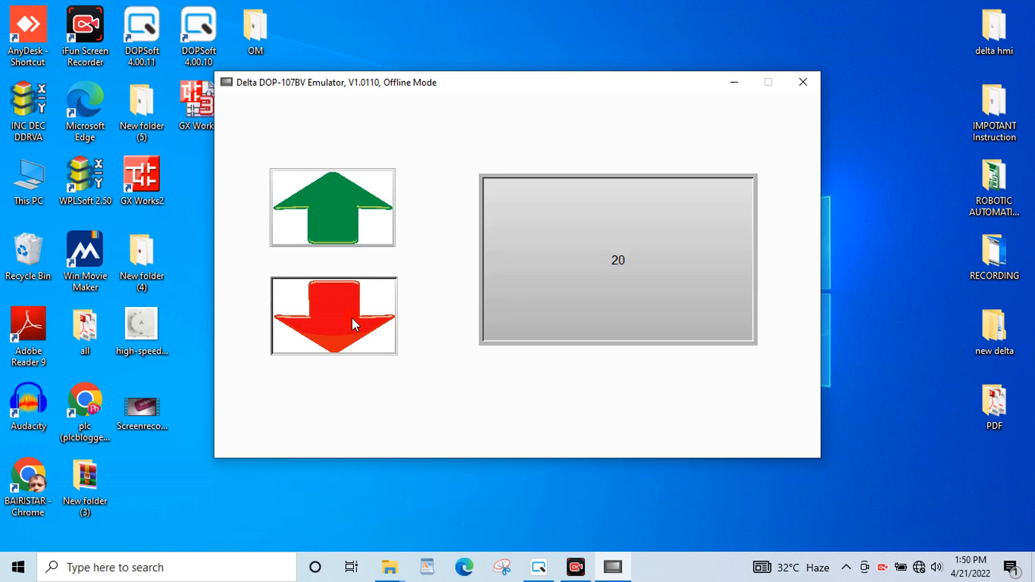
click(352, 319)
click(352, 318)
click(352, 318)
click(352, 317)
click(352, 323)
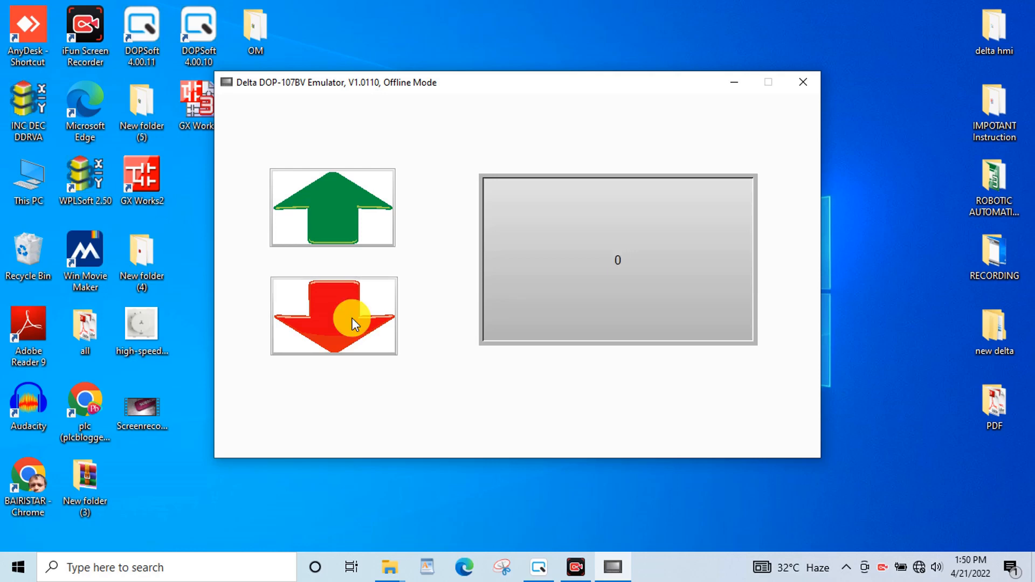
Keep decrementing the displayed value below zero to test negative numbers.
click(351, 323)
click(352, 323)
click(352, 322)
click(352, 323)
click(352, 323)
click(352, 323)
click(351, 323)
click(351, 323)
click(352, 323)
click(351, 323)
click(352, 323)
click(353, 322)
click(353, 323)
click(352, 322)
click(352, 323)
click(353, 323)
click(351, 322)
click(352, 323)
click(352, 323)
click(352, 323)
click(352, 323)
Test the Increment button on the negative value up to -1 and close the emulator.
click(336, 208)
click(336, 207)
click(336, 208)
click(336, 208)
click(336, 209)
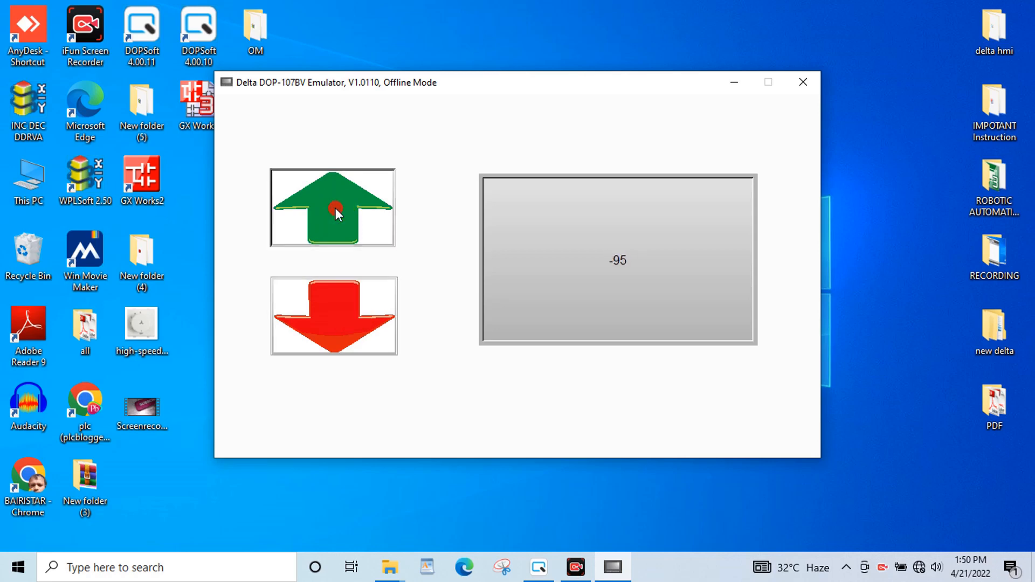
click(336, 208)
click(336, 208)
click(336, 208)
click(336, 208)
click(336, 208)
click(336, 208)
click(336, 208)
click(336, 208)
click(335, 209)
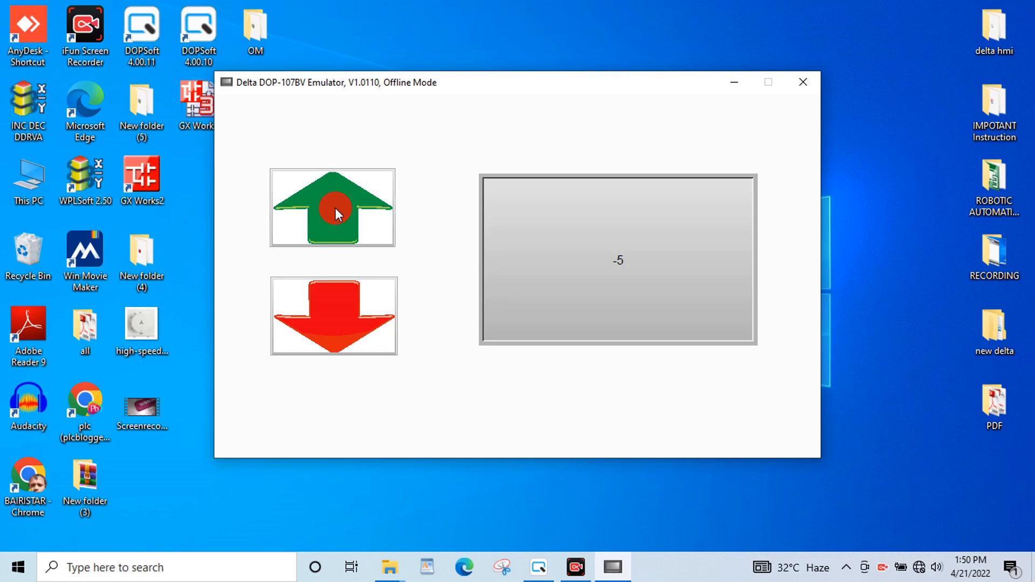
click(336, 207)
click(336, 208)
click(336, 208)
click(336, 207)
click(336, 207)
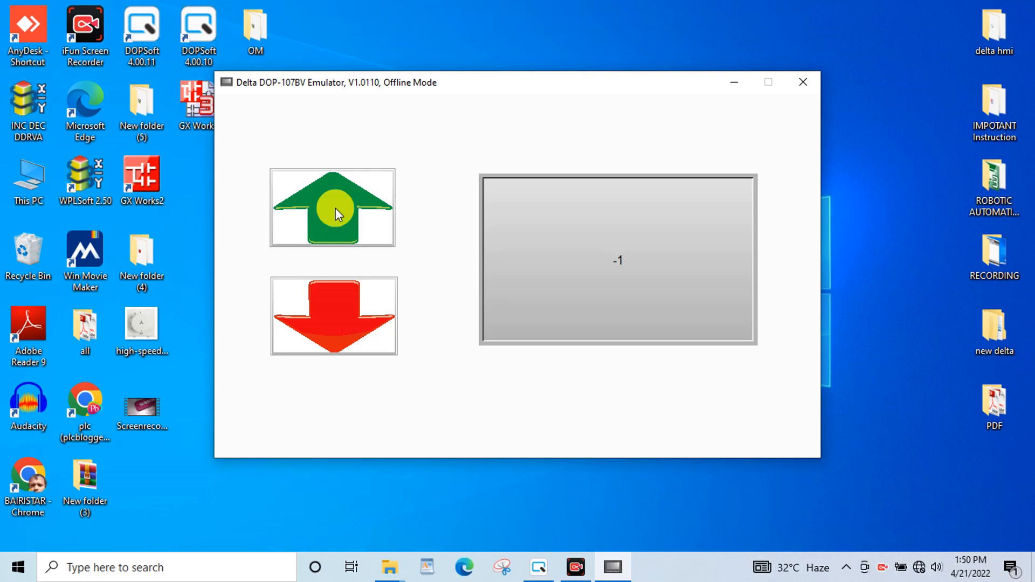
click(355, 318)
click(801, 84)
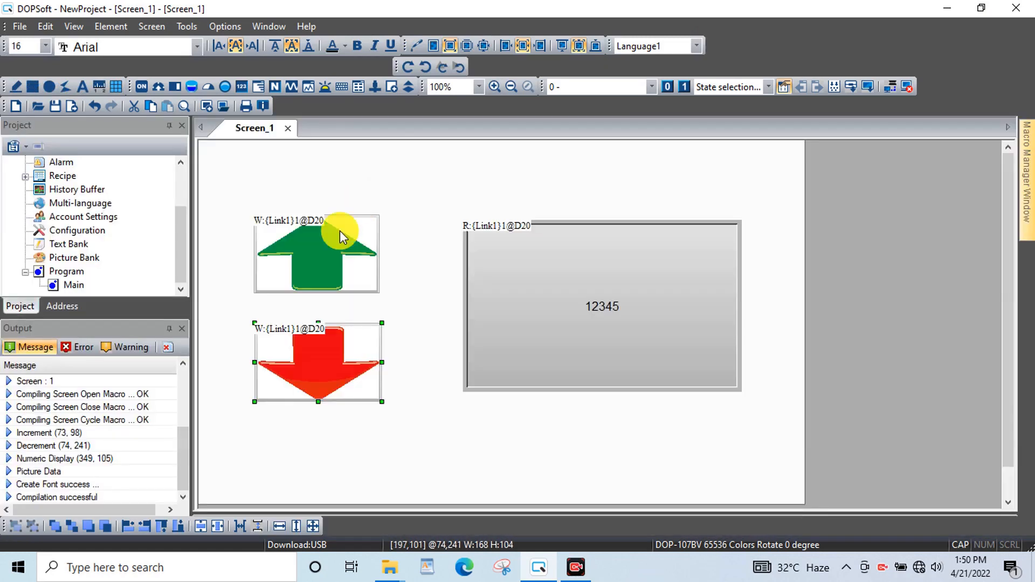
Set the Increment button's increase/decrease step to 500 and apply its settings.
double_click(330, 252)
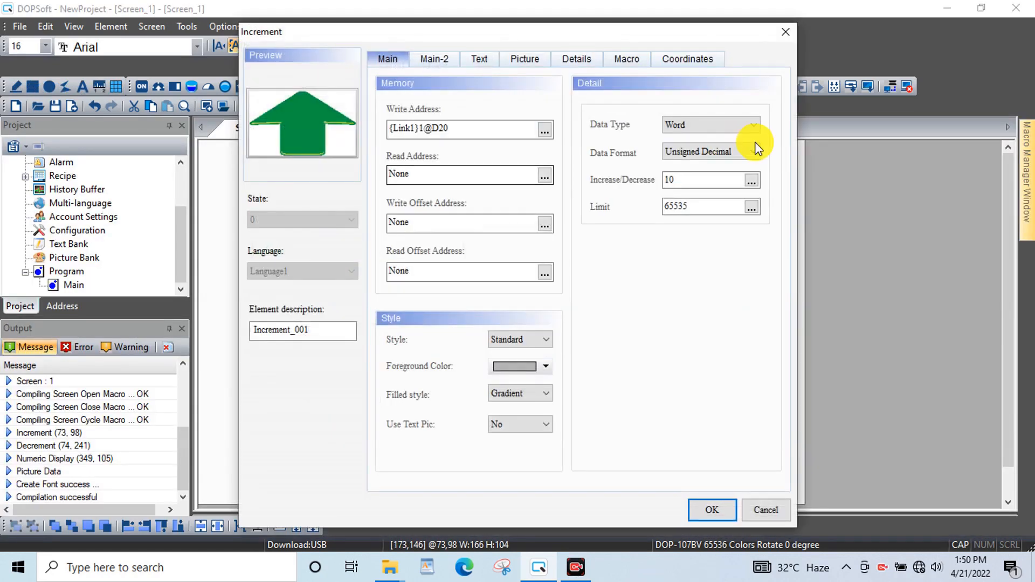
double_click(685, 183)
click(678, 177)
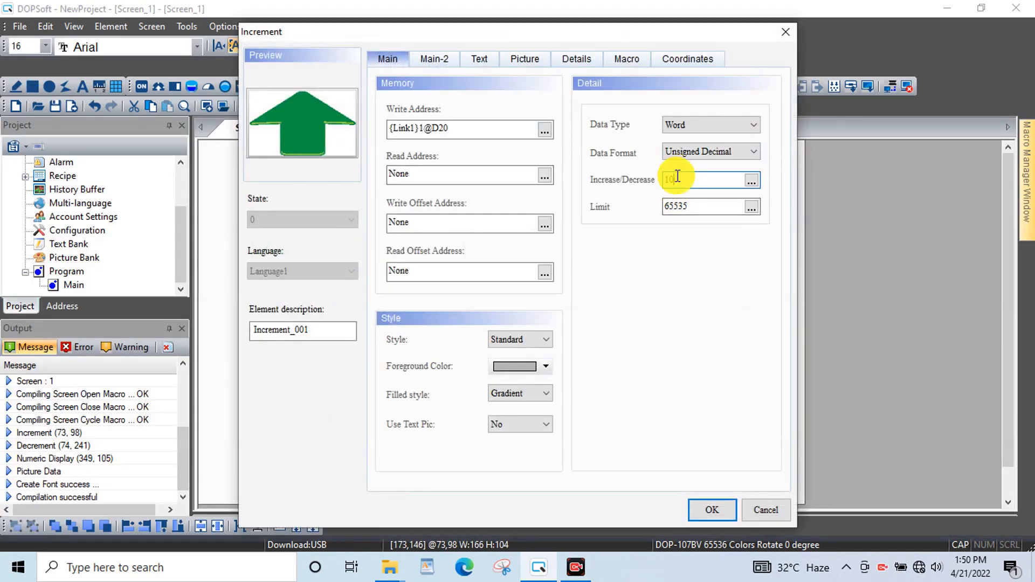
text(0)
key(BackSpace)
key(BackSpace)
key(BackSpace)
text(500)
click(713, 510)
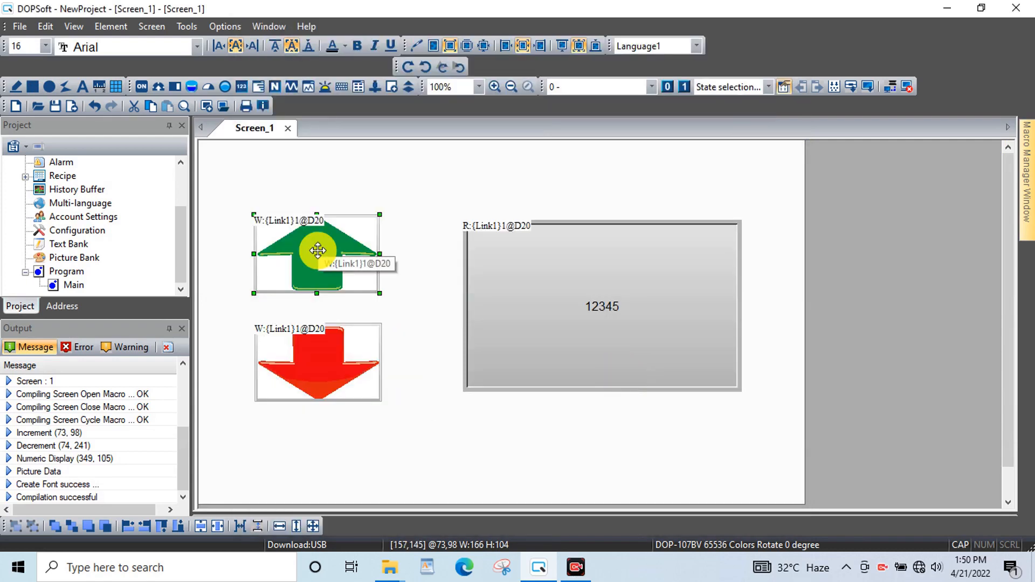
Set the Decrement button's increase/decrease step to 100 and its data format to Unsigned Decimal.
double_click(324, 365)
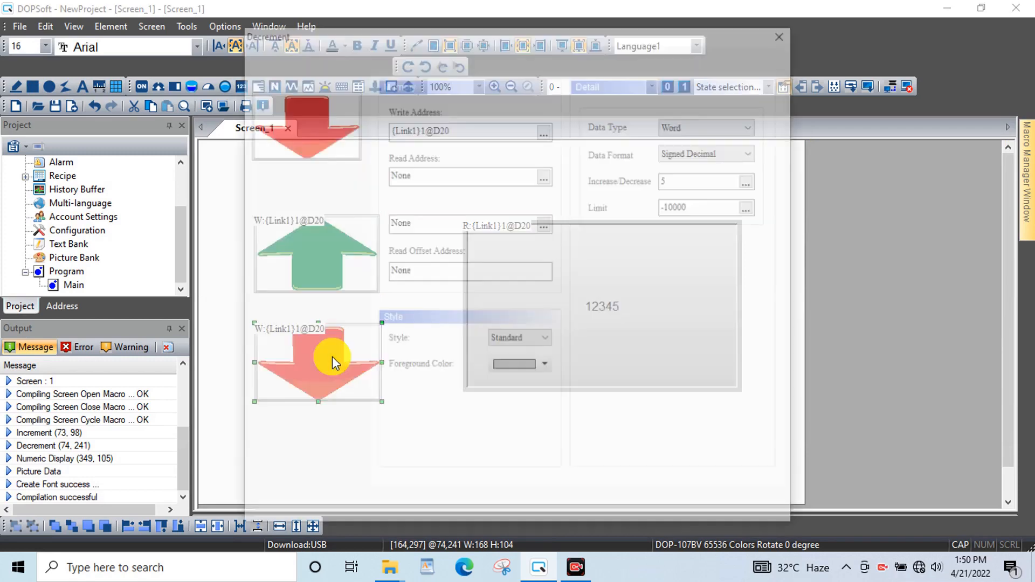
click(688, 180)
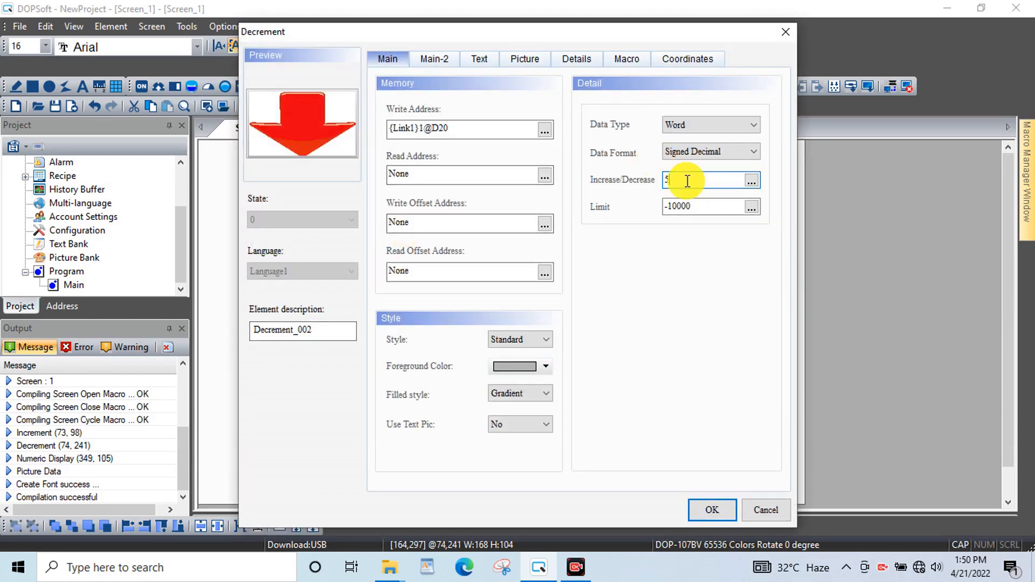
key(BackSpace)
text(100)
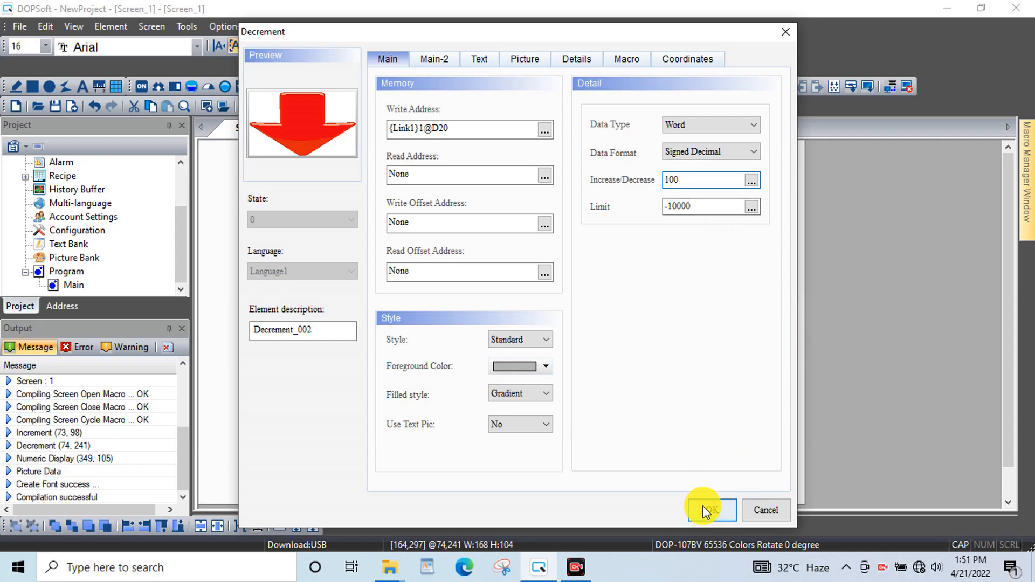
click(714, 156)
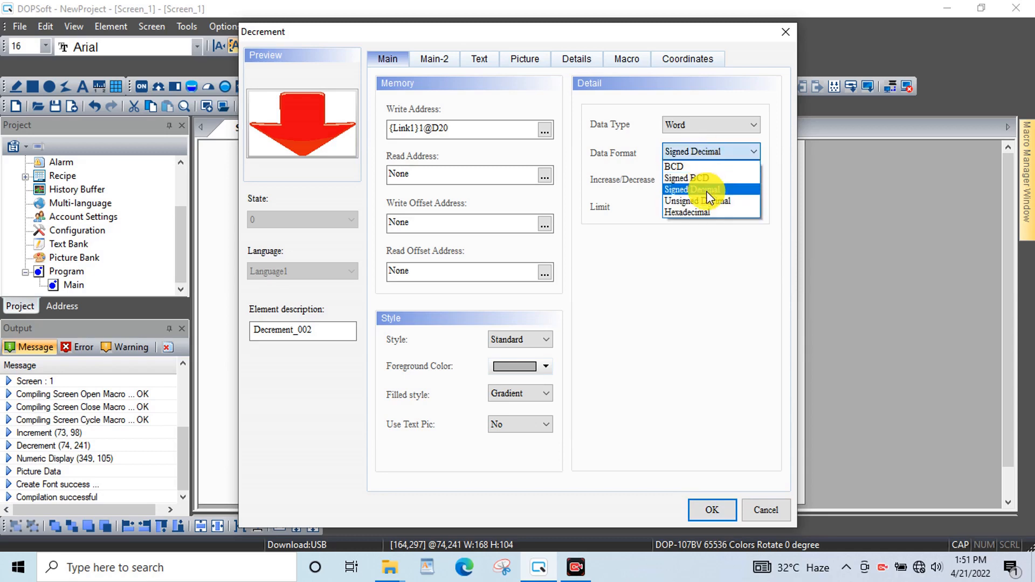
click(709, 201)
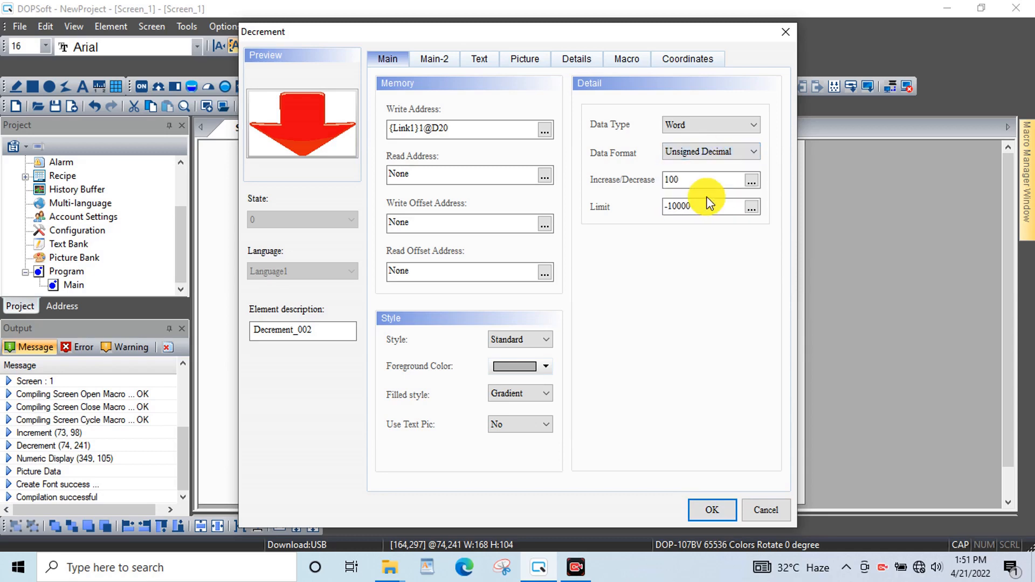
Set the Decrement button's limit to 0.
click(704, 208)
key(BackSpace)
key(BackSpace)
key(BackSpace)
key(BackSpace)
key(BackSpace)
key(BackSpace)
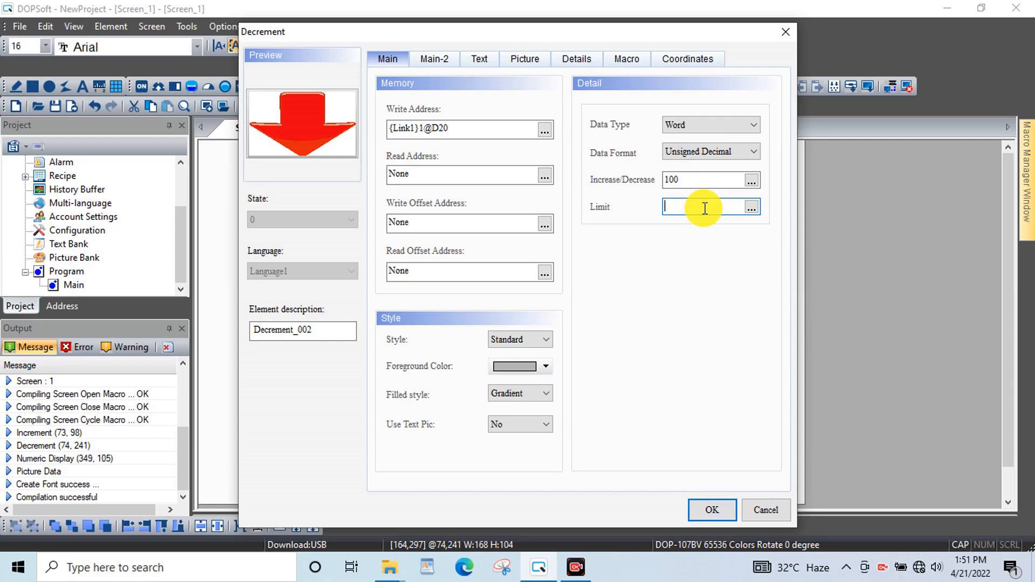
text(0)
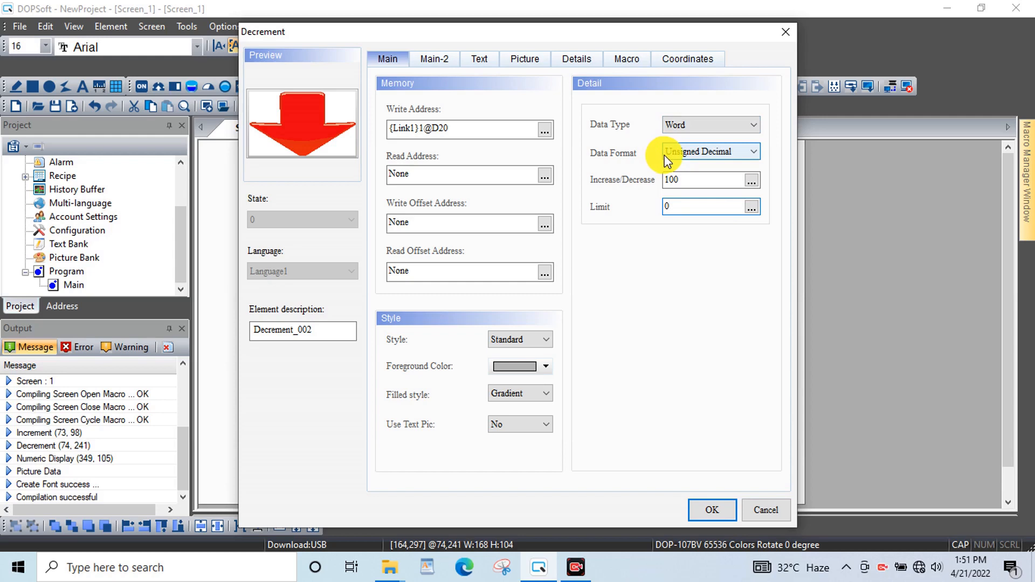
Set the Decrement button's limit to 50 and apply its settings.
double_click(683, 201)
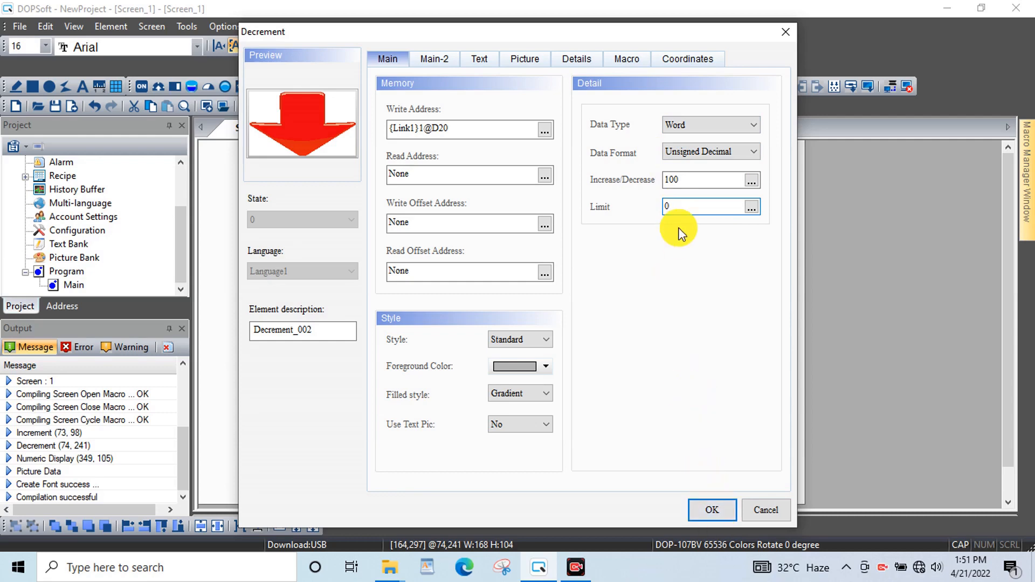
key(BackSpace)
text(50)
click(714, 516)
Start the offline simulation and raise the displayed value to 9000 with the Increment button.
click(909, 88)
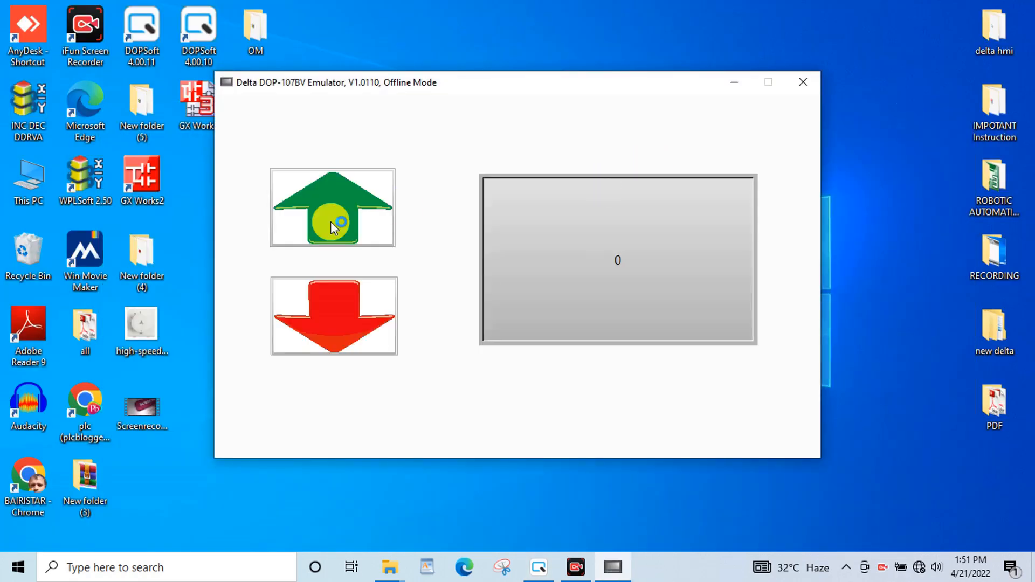
click(329, 222)
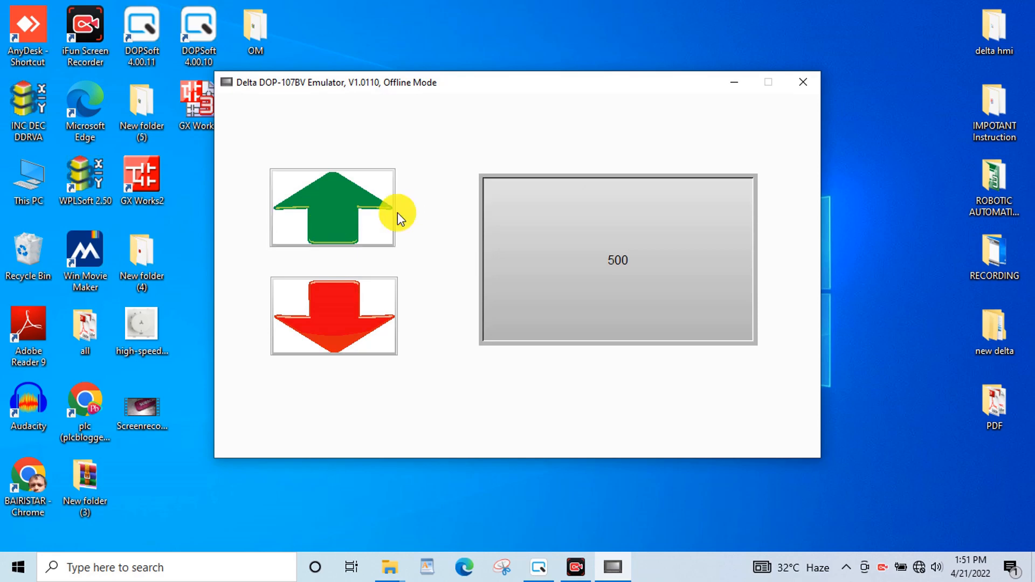
click(320, 203)
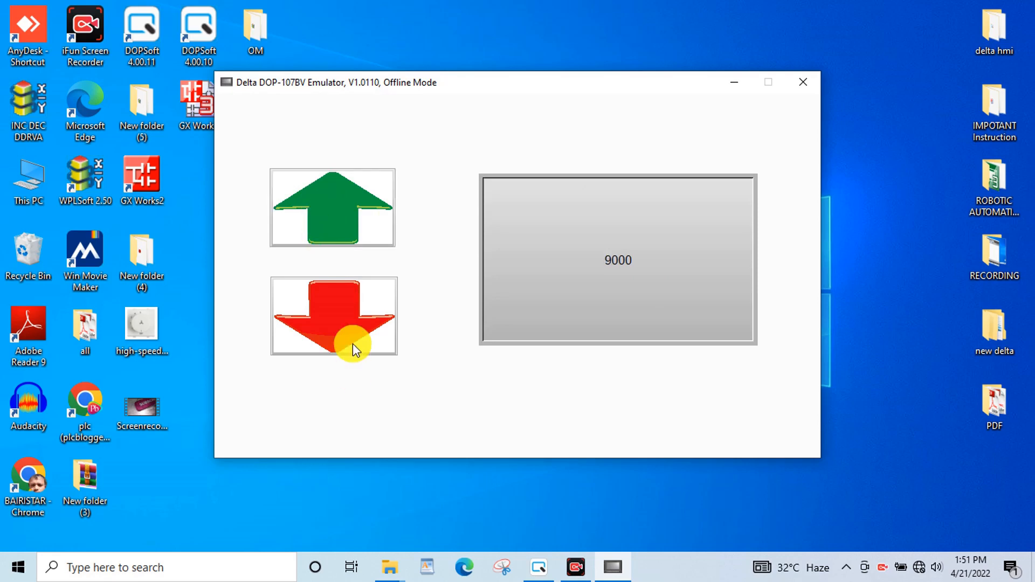
Lower the displayed value to 6000 in the running simulation with the Decrement button.
click(353, 329)
click(353, 329)
click(354, 328)
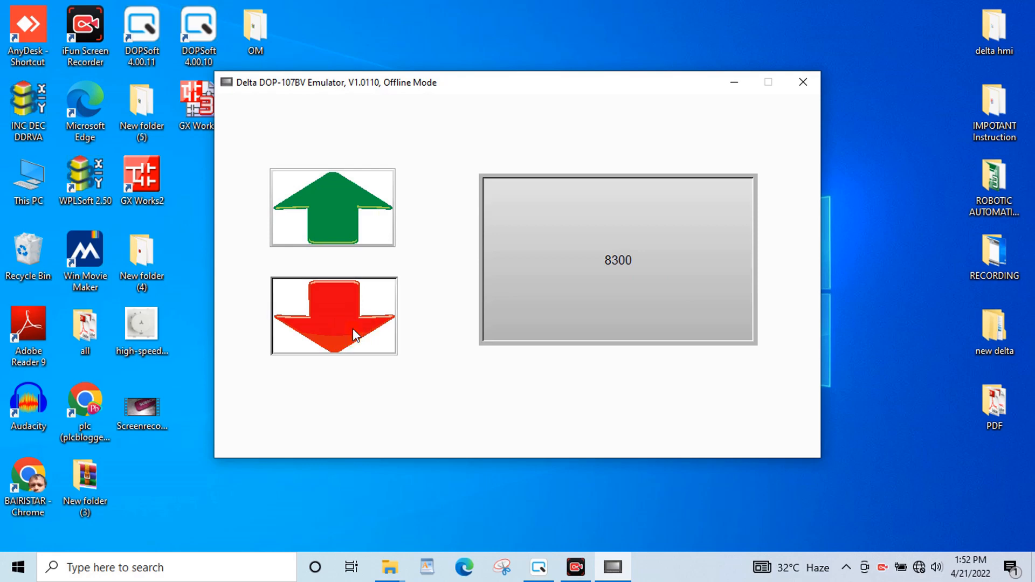
click(354, 328)
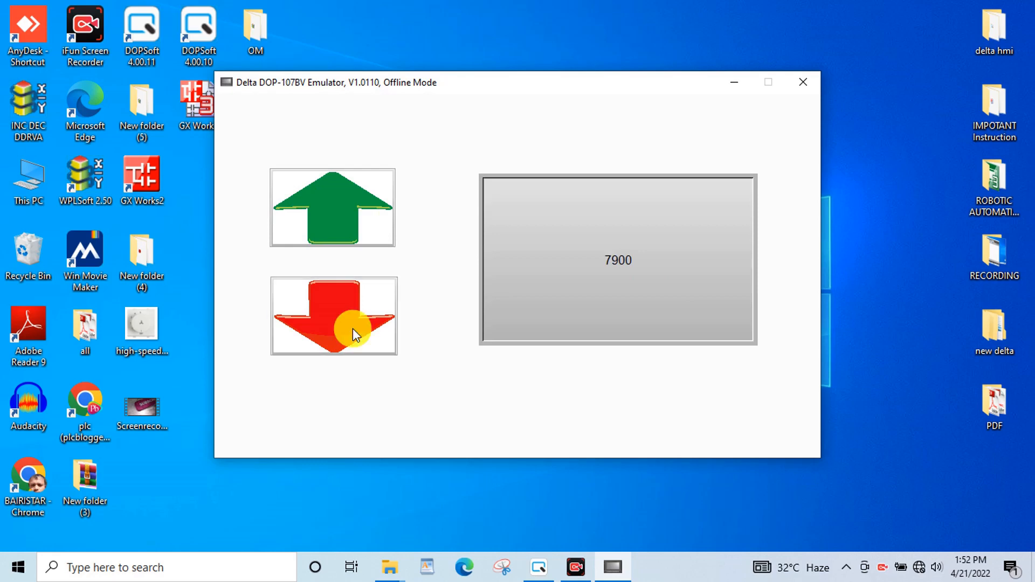
click(344, 291)
click(343, 292)
click(343, 292)
click(344, 292)
click(344, 292)
click(343, 292)
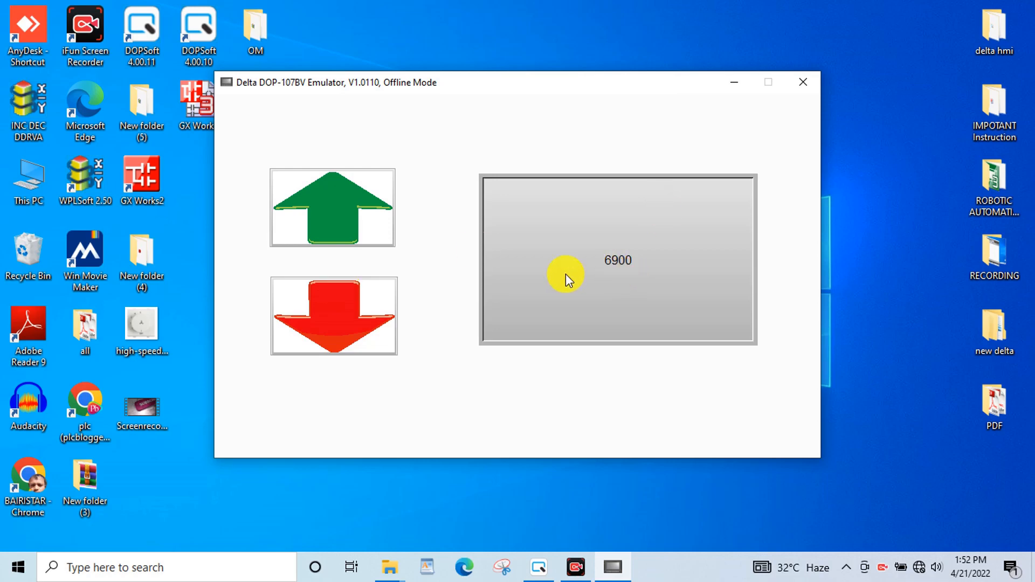
click(315, 311)
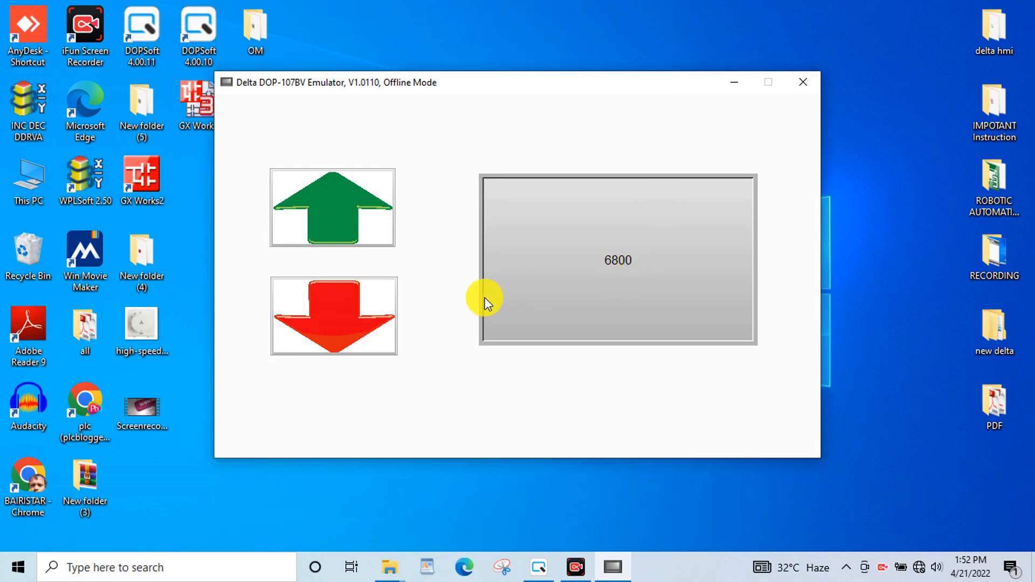
click(336, 321)
click(336, 321)
click(336, 321)
click(336, 320)
click(336, 321)
click(335, 321)
click(335, 321)
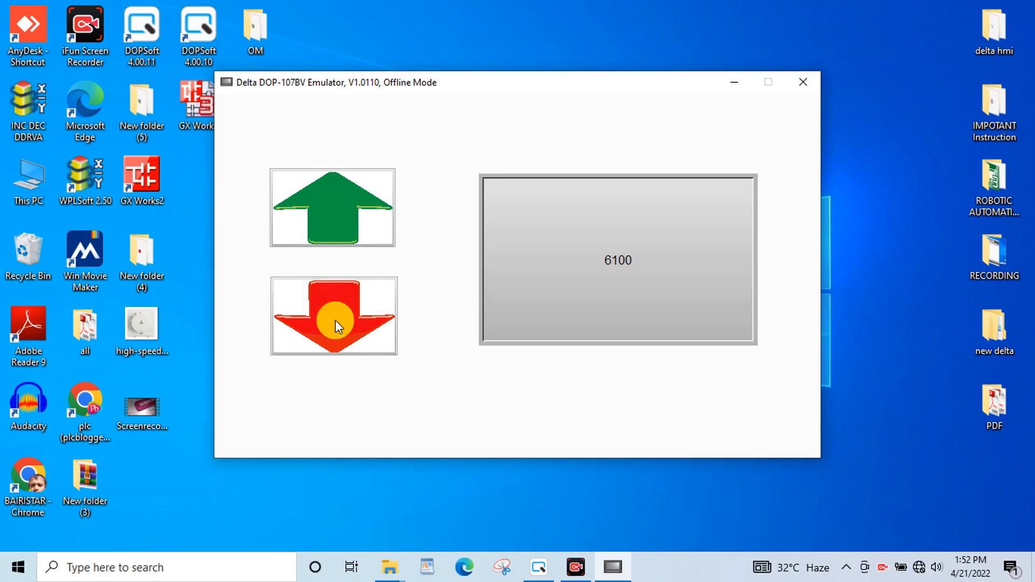
click(336, 320)
Raise the displayed value to 8500 with the Increment button and close the simulation.
click(337, 224)
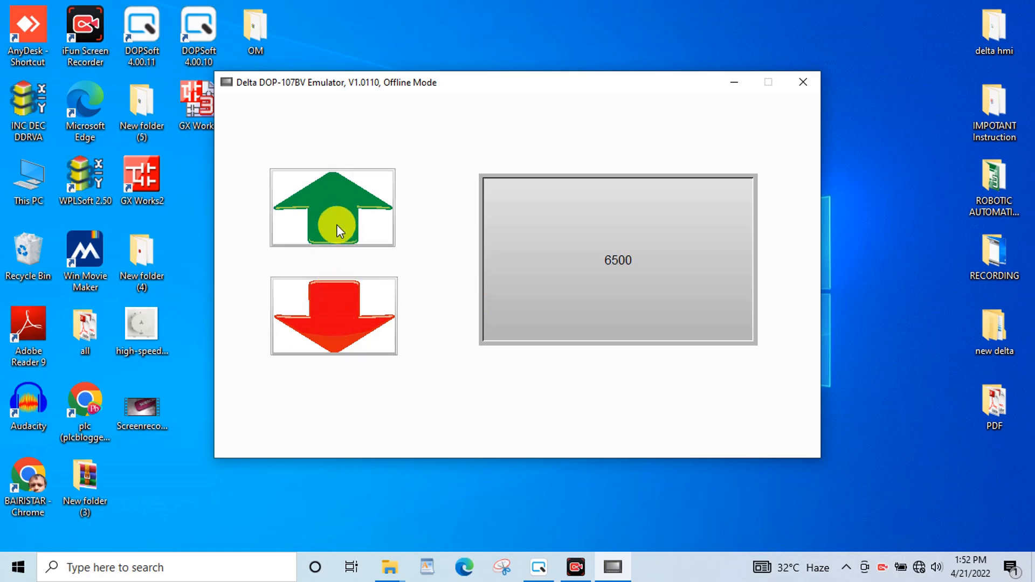
click(336, 224)
click(336, 224)
click(336, 224)
click(325, 213)
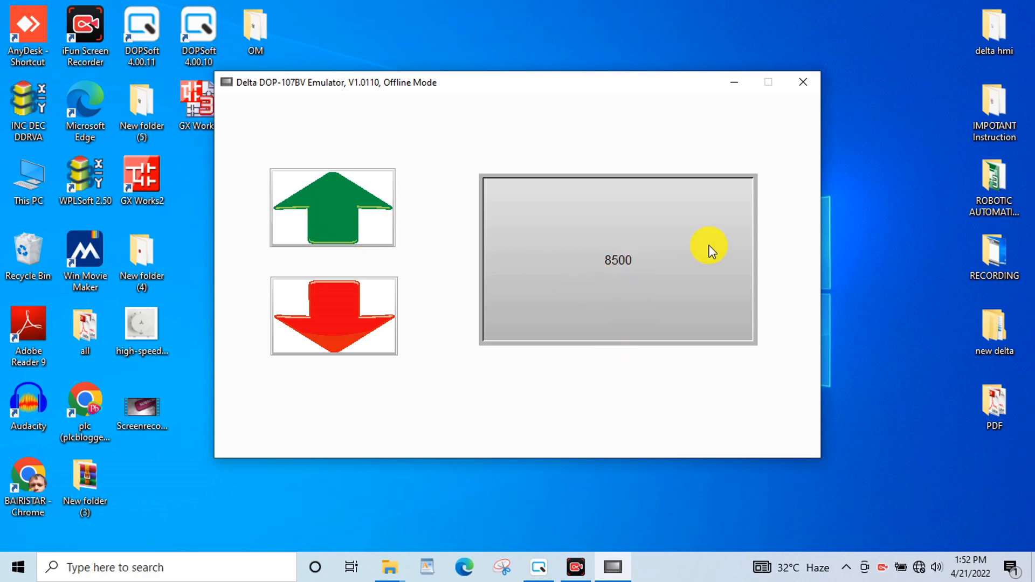
click(804, 85)
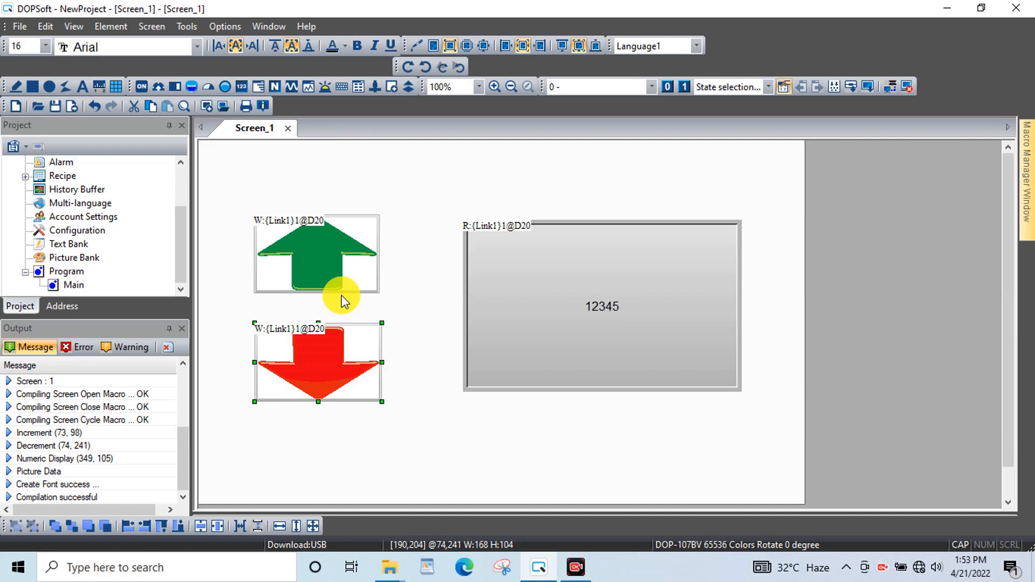
Open the Increment button's properties and review the available data formats, keeping Unsigned Decimal.
click(316, 278)
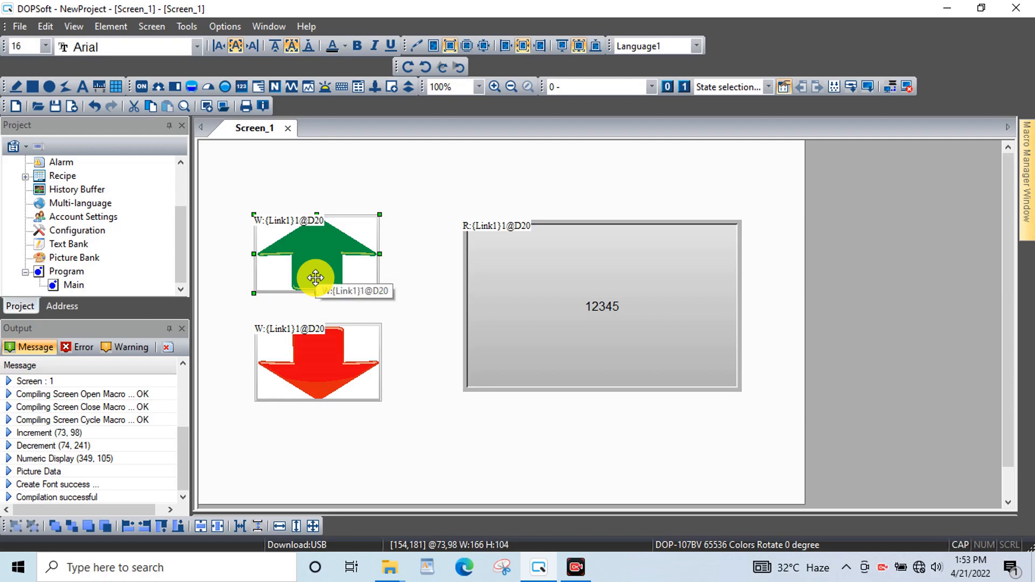
double_click(316, 275)
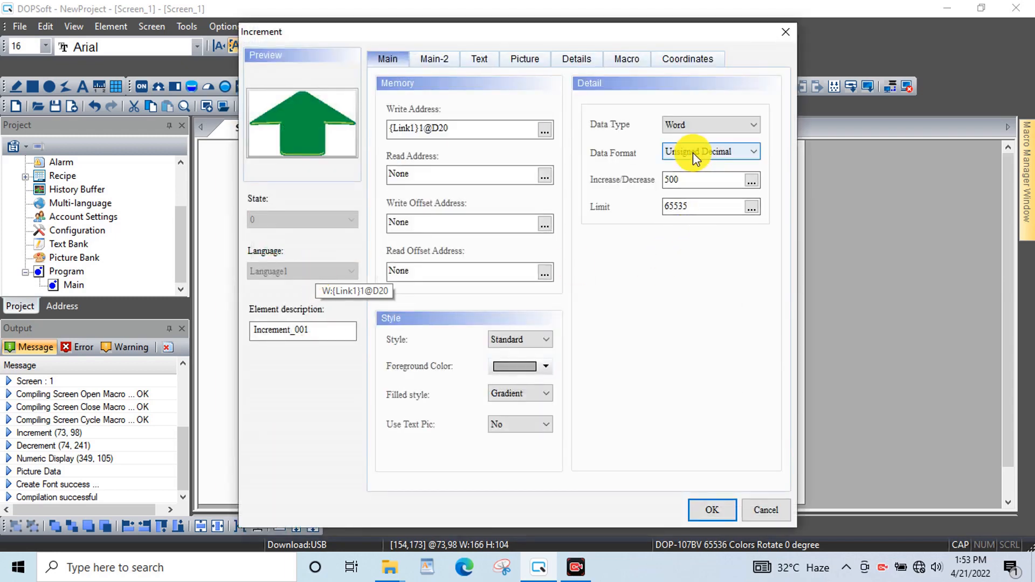
click(693, 154)
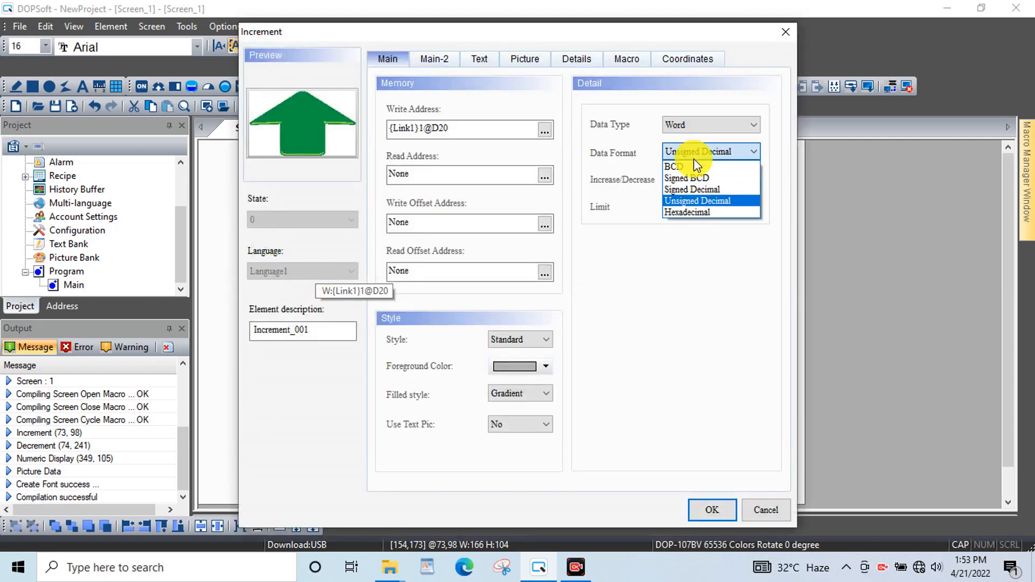
click(695, 152)
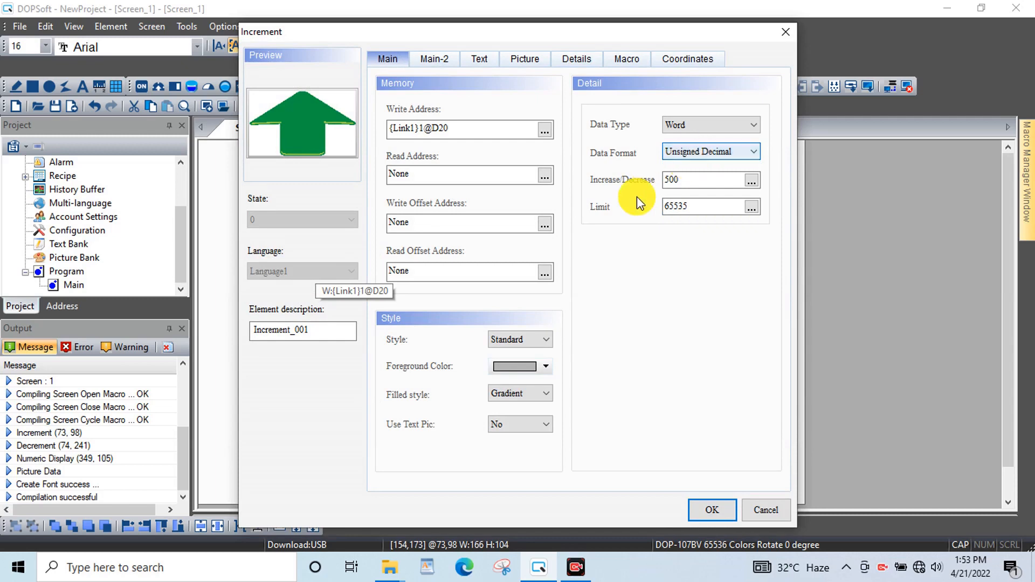